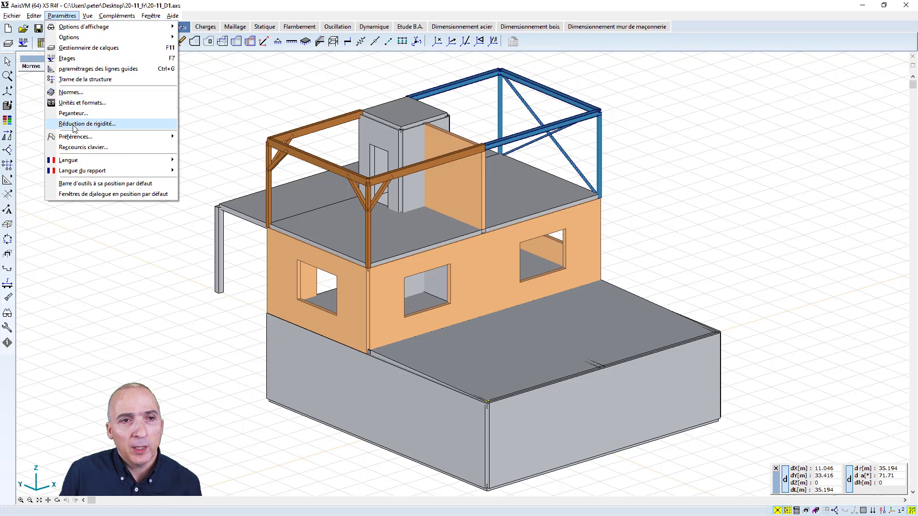
# - Review the editable keyboard shortcuts and the full shortcut list, closing the dialog without saving changes
pyautogui.click(74, 144)
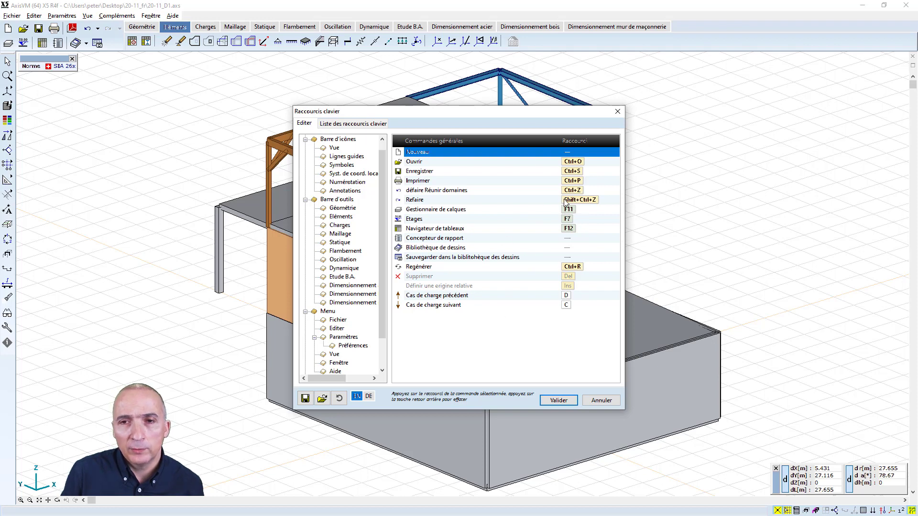
pyautogui.click(352, 123)
pyautogui.scroll(-7, 440, 247)
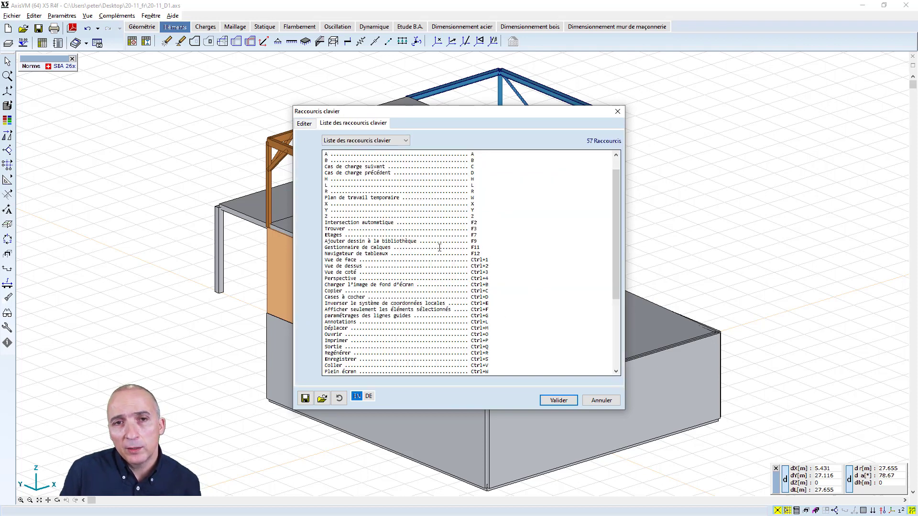
pyautogui.scroll(7, 439, 247)
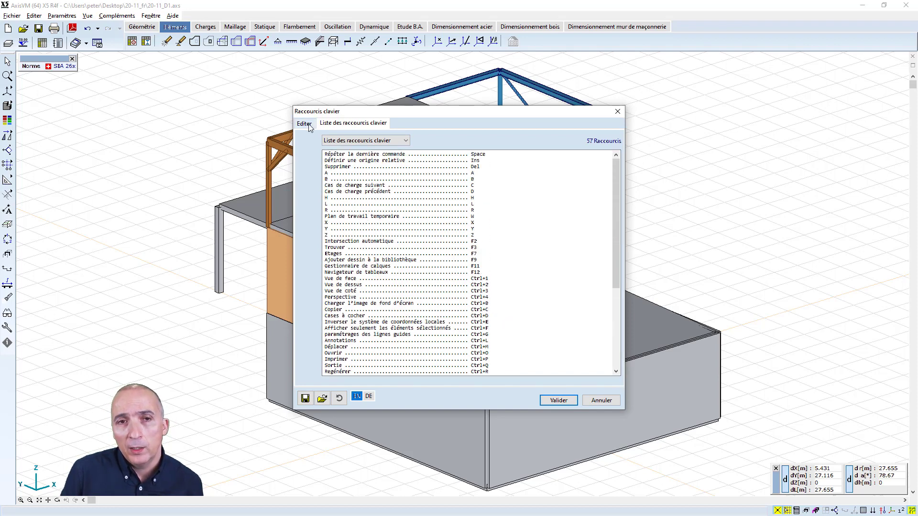
pyautogui.click(304, 123)
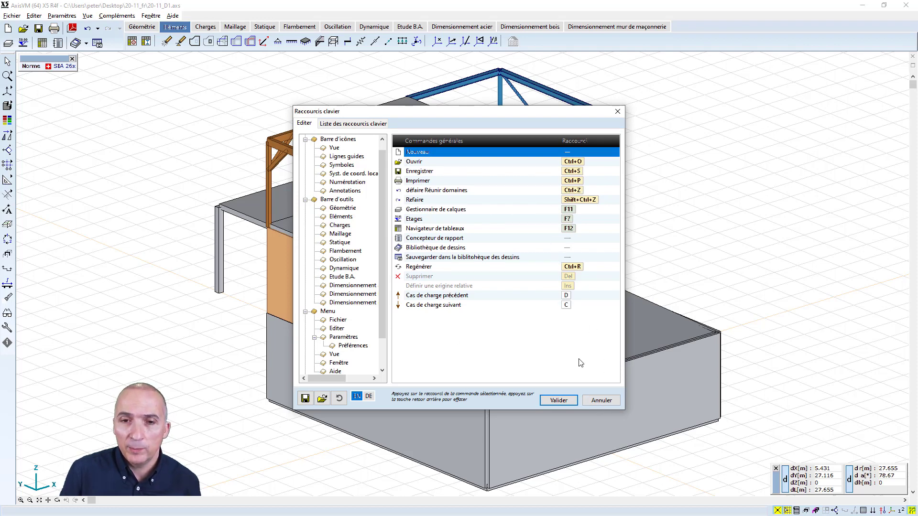
pyautogui.click(602, 400)
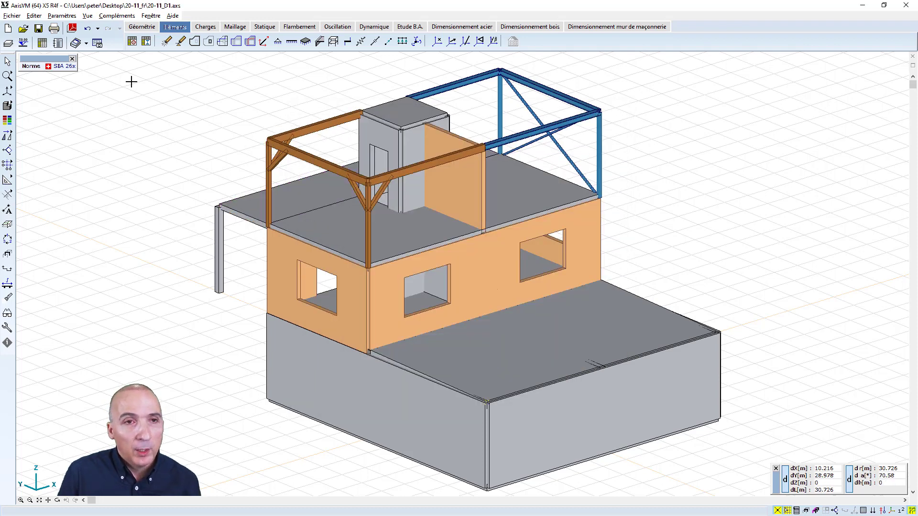
# - Open the AxisVM internet update assistant to view its welcome page, and cancel it without searching for updates
pyautogui.click(173, 16)
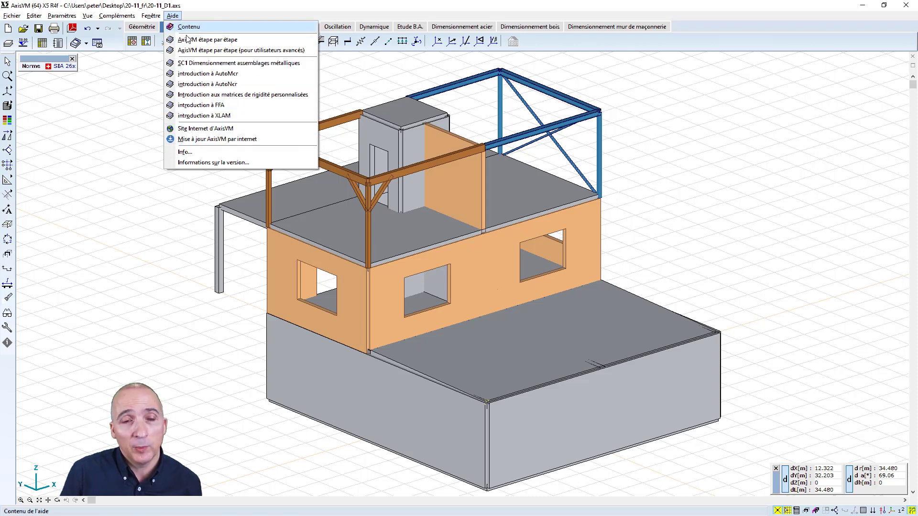
pyautogui.click(222, 139)
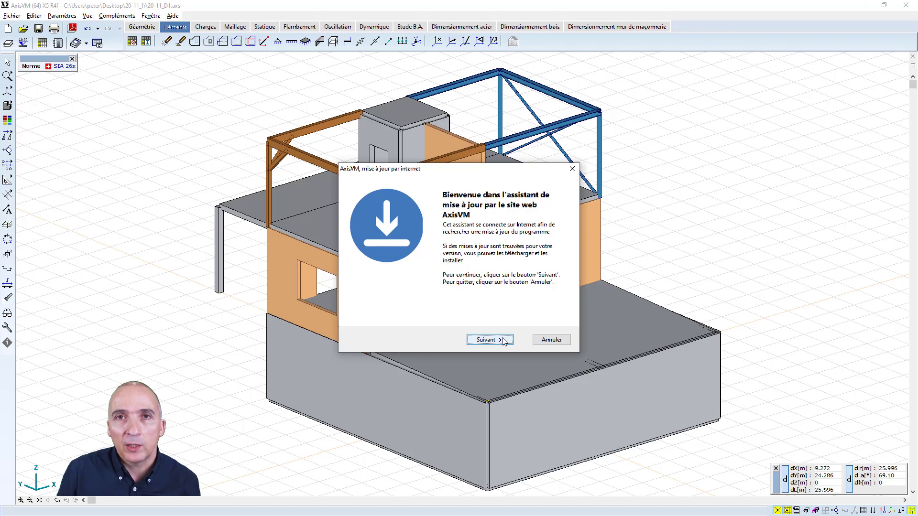
pyautogui.click(549, 344)
pyautogui.click(506, 294)
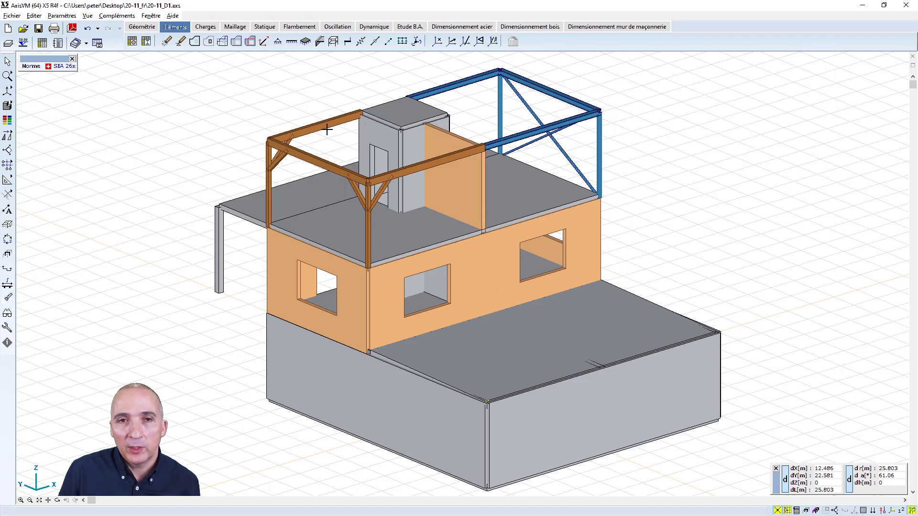
# - Examine the design codes available for the project and close the selection without changing the code
pyautogui.moveTo(328, 135)
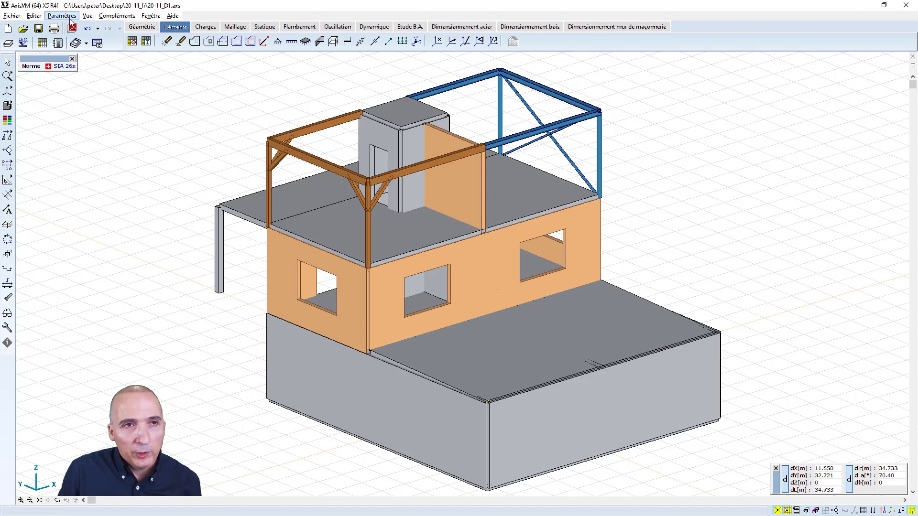
pyautogui.click(62, 16)
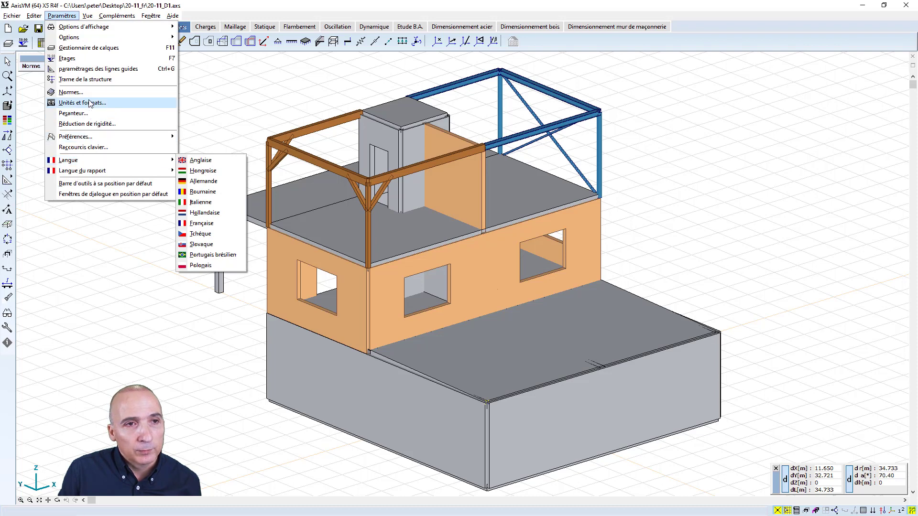
pyautogui.click(71, 92)
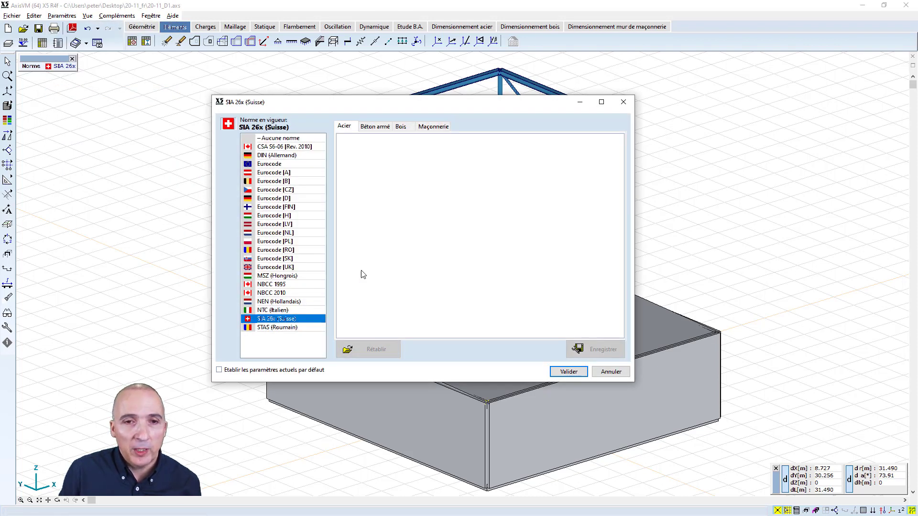
pyautogui.click(602, 372)
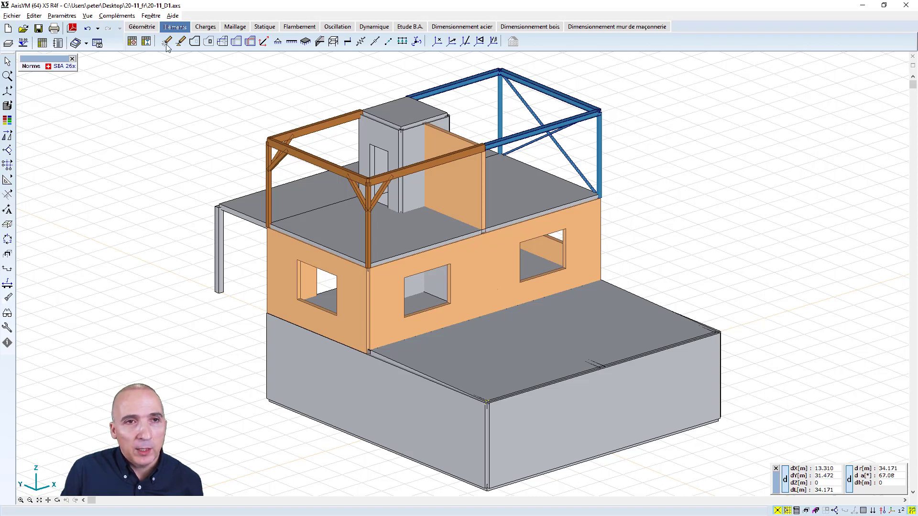
# - Browse the concrete, timber and steel grades in the material library and leave the import without adding any
pyautogui.click(133, 42)
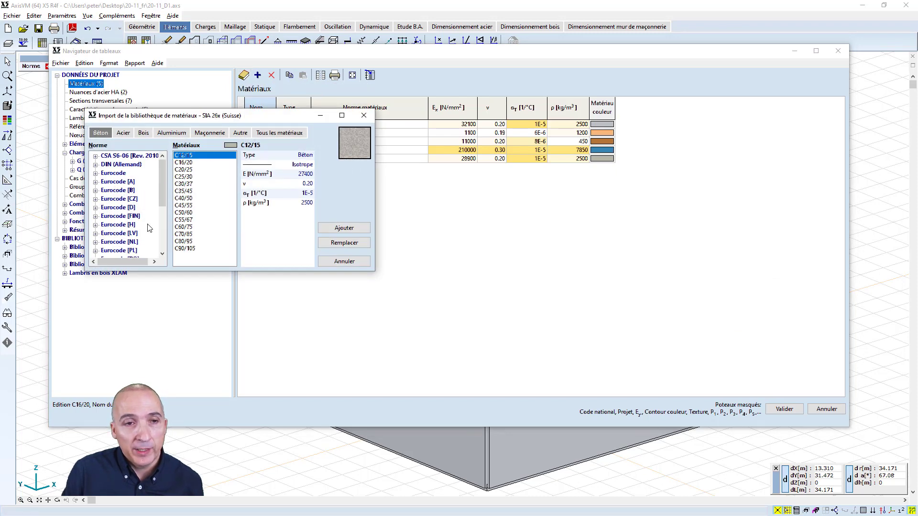
pyautogui.click(171, 136)
pyautogui.click(144, 134)
pyautogui.click(124, 133)
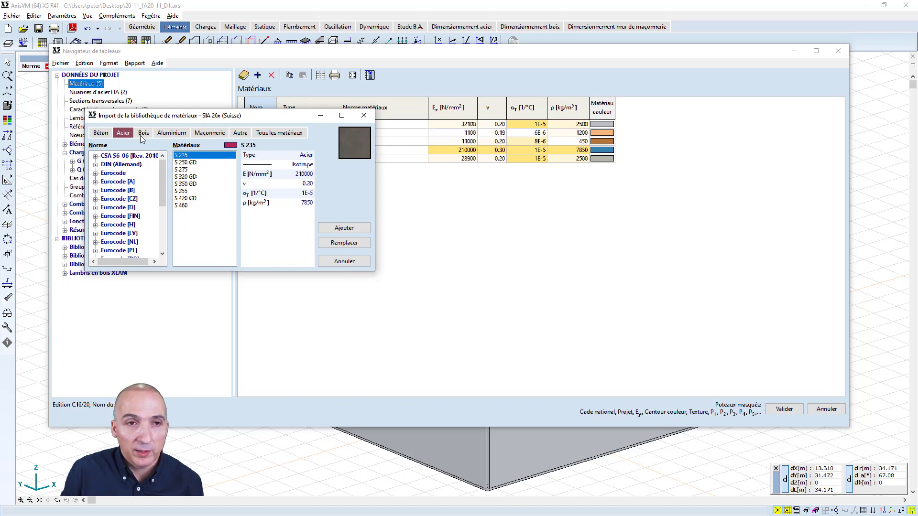
pyautogui.click(340, 262)
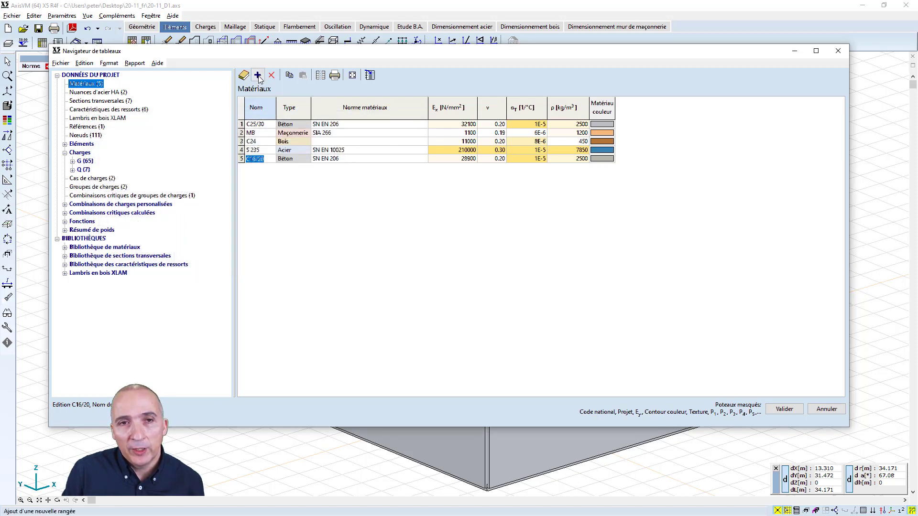
# - View the properties form for a custom material, cancel it, and close the project's material table without changes
pyautogui.click(257, 76)
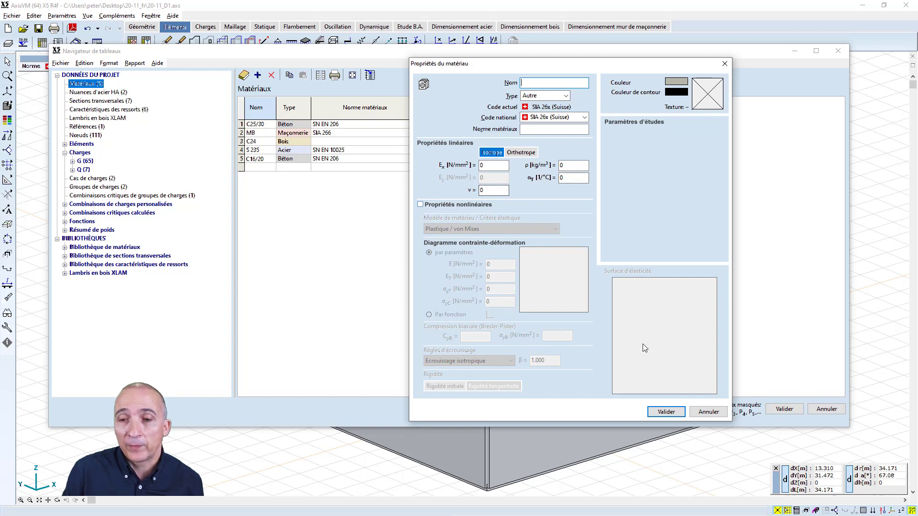
pyautogui.click(709, 412)
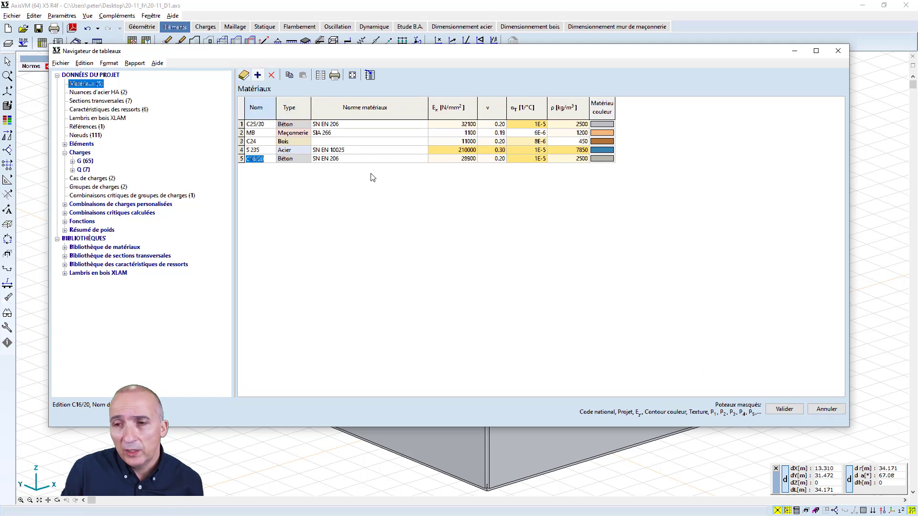
pyautogui.click(819, 410)
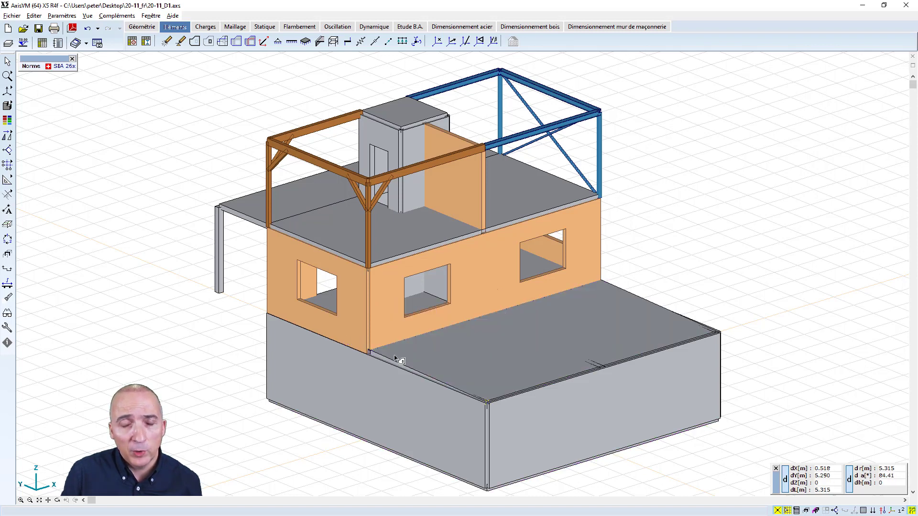
pyautogui.click(245, 29)
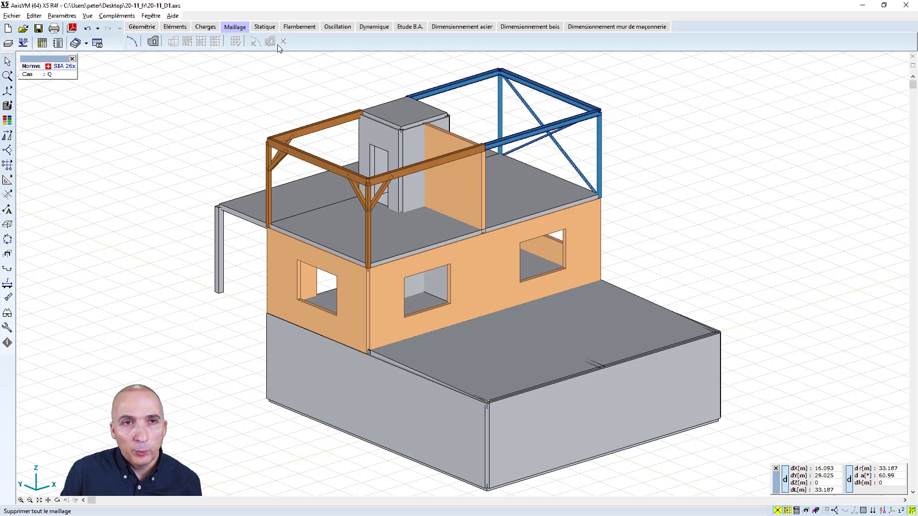
pyautogui.click(176, 27)
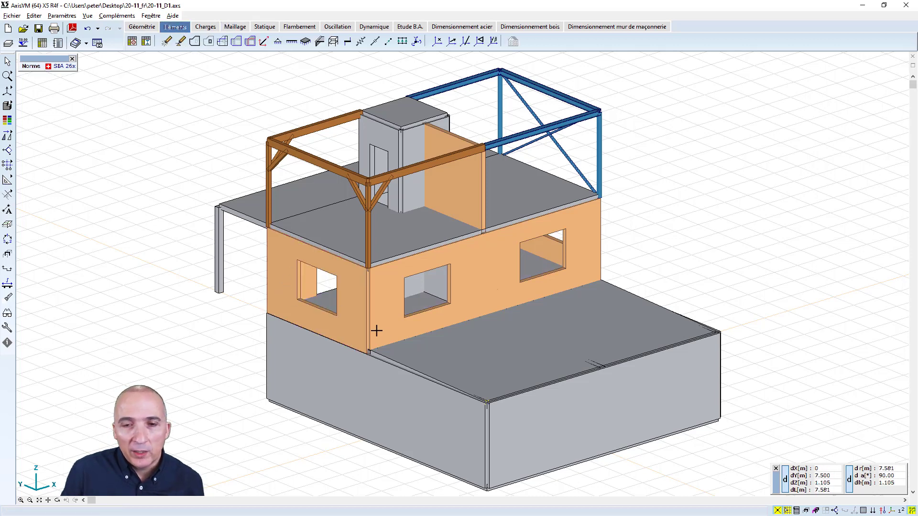
pyautogui.click(316, 294)
pyautogui.press('Escape')
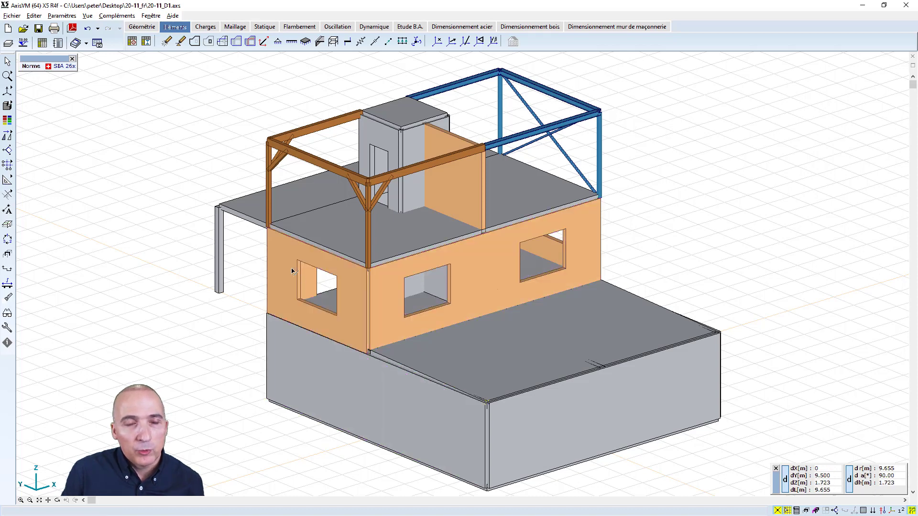
# - Purge the model's unneeded nodes and lines, also checking those inside the domains
pyautogui.click(142, 27)
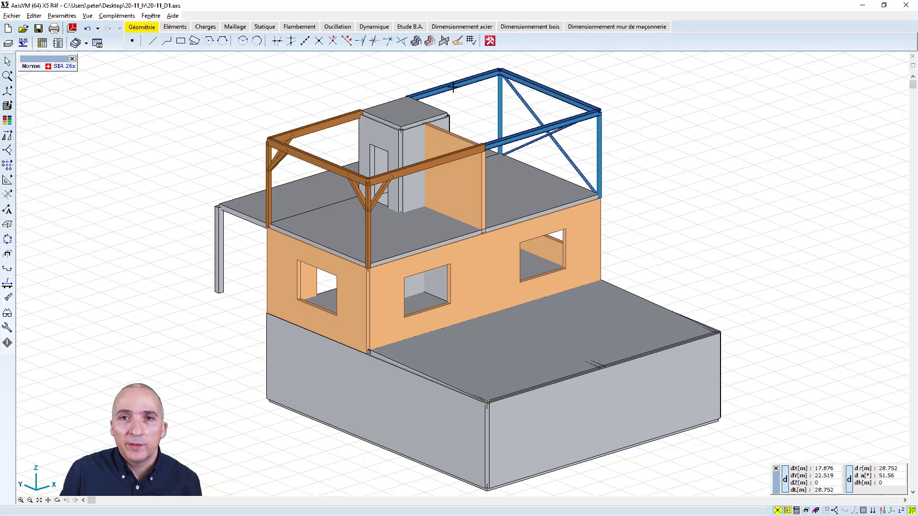
pyautogui.click(457, 41)
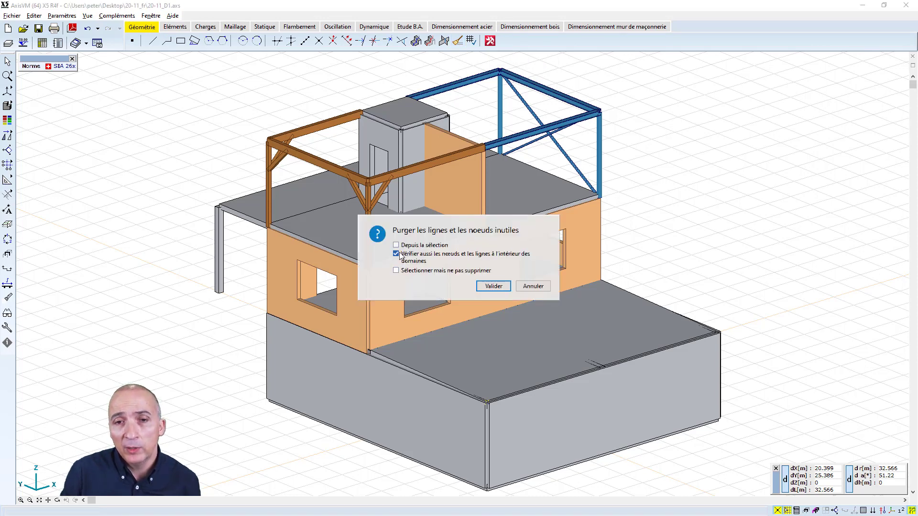
pyautogui.click(493, 286)
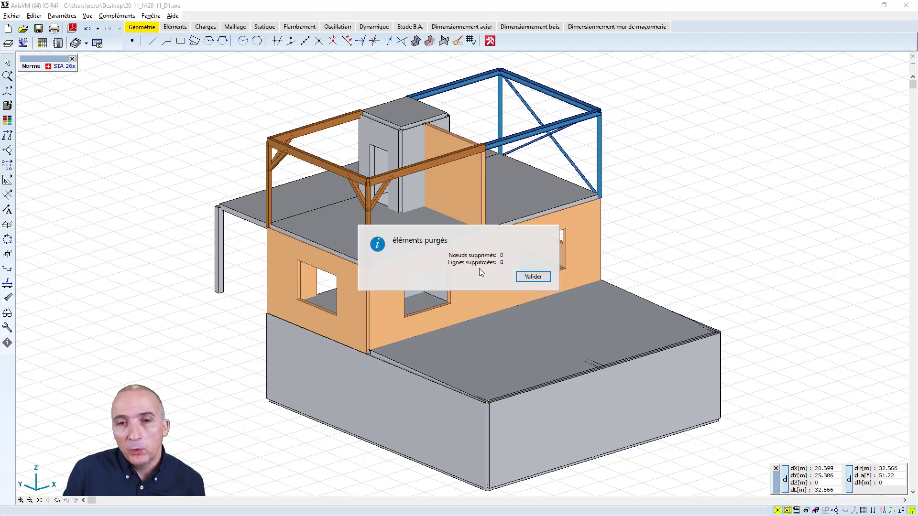
pyautogui.click(531, 277)
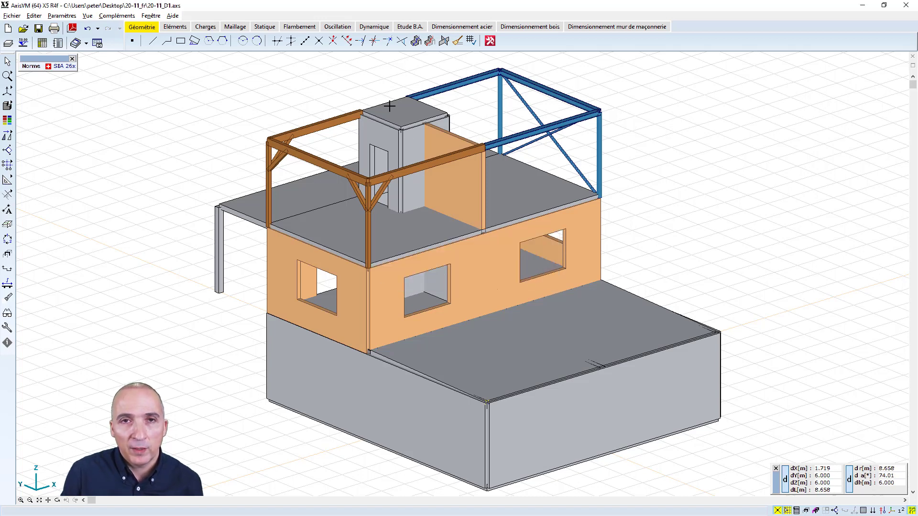
pyautogui.click(350, 45)
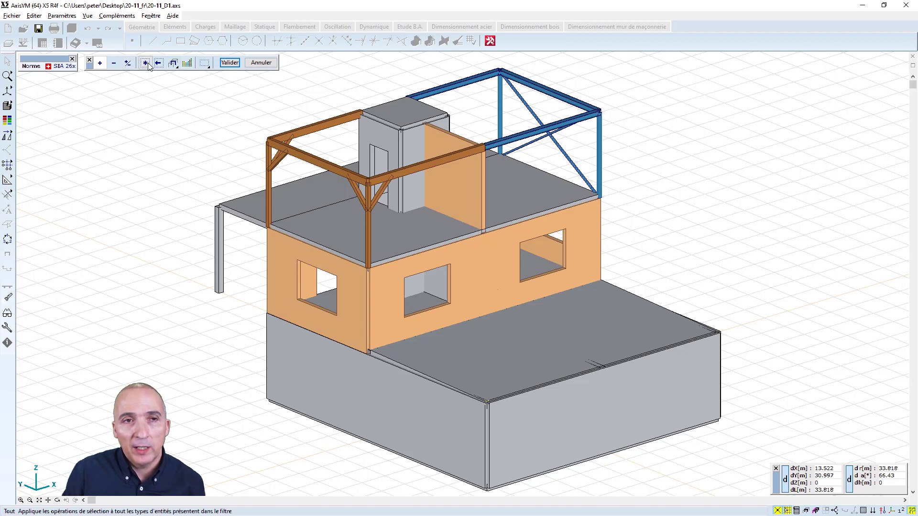
pyautogui.click(230, 63)
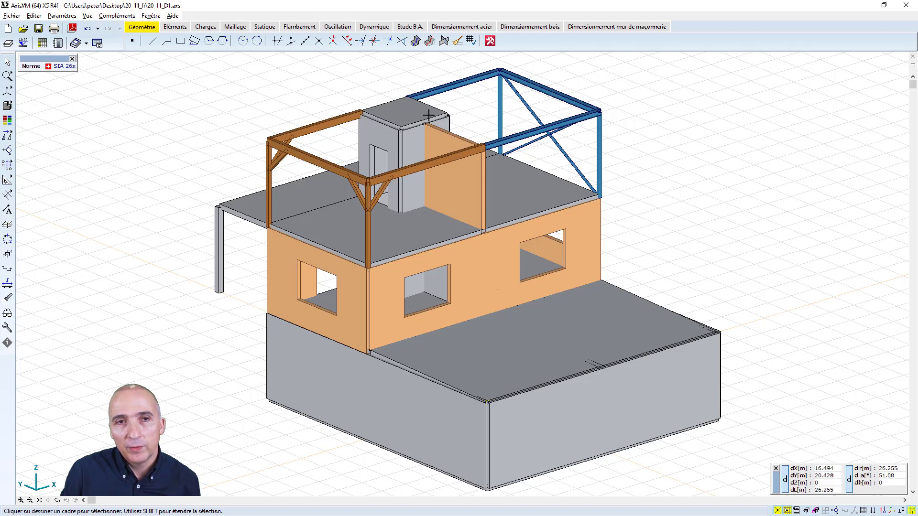
# - Set the model's display to hidden-line, checking the wireframe display of the interior in between
pyautogui.click(6, 108)
pyautogui.click(36, 107)
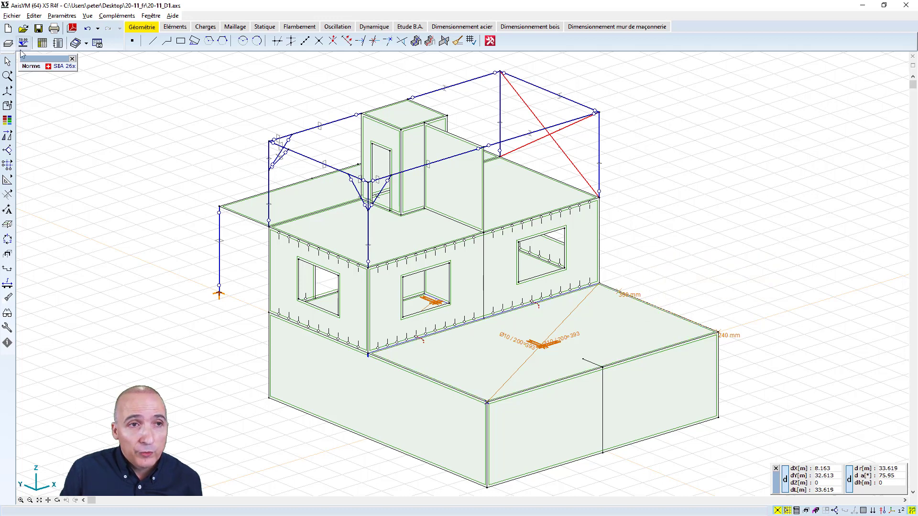
pyautogui.click(25, 108)
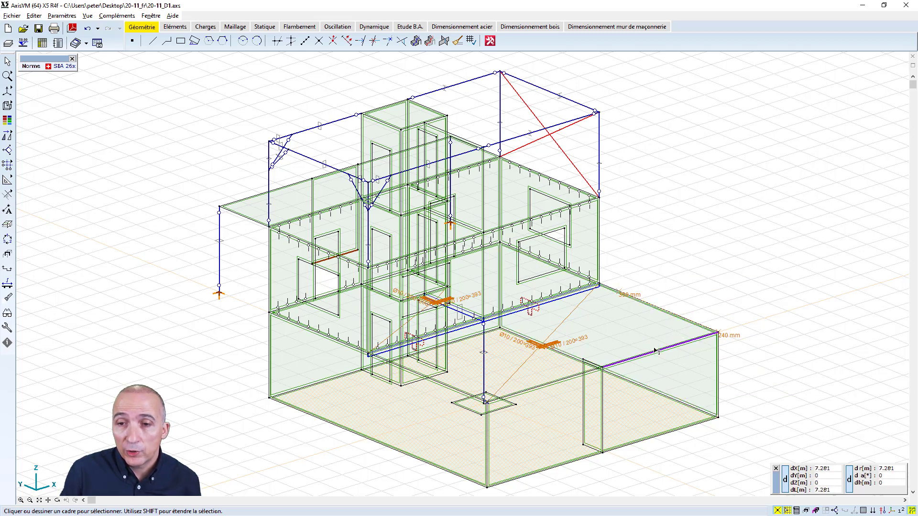
pyautogui.moveTo(530, 383)
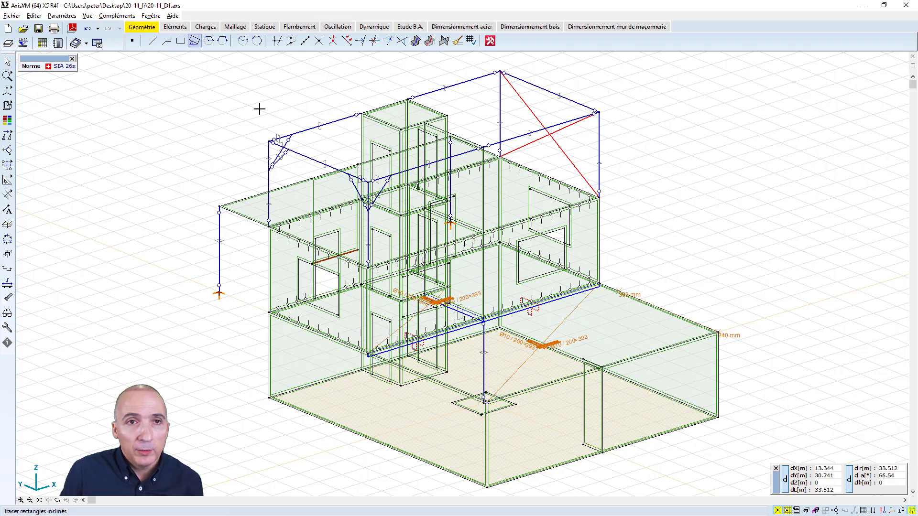
pyautogui.click(11, 105)
pyautogui.click(37, 106)
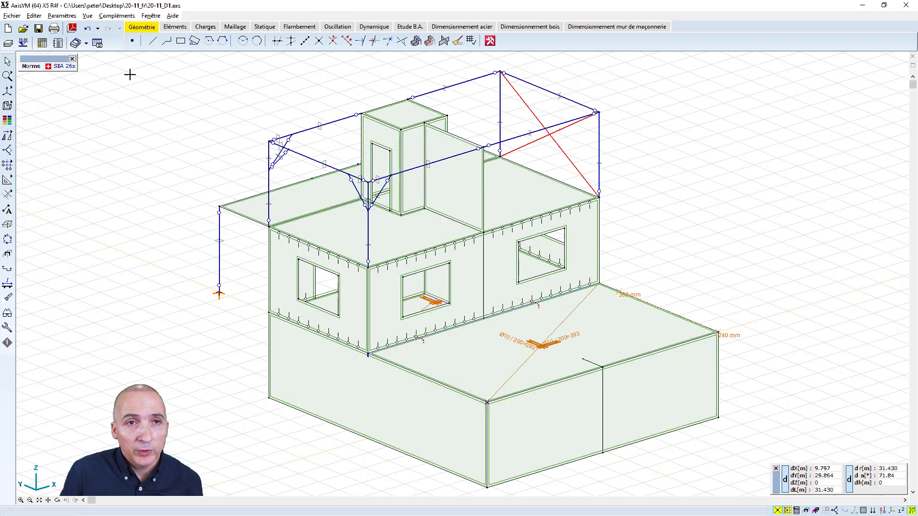
pyautogui.click(167, 41)
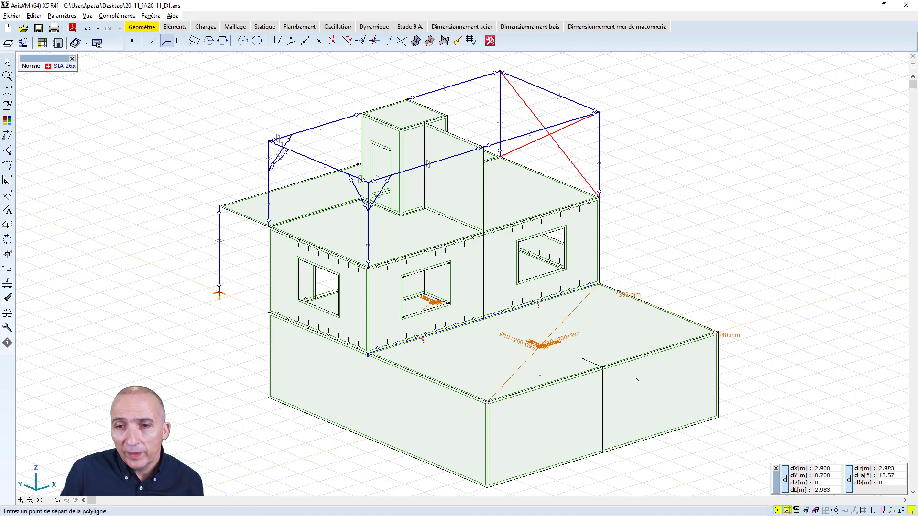
pyautogui.click(497, 405)
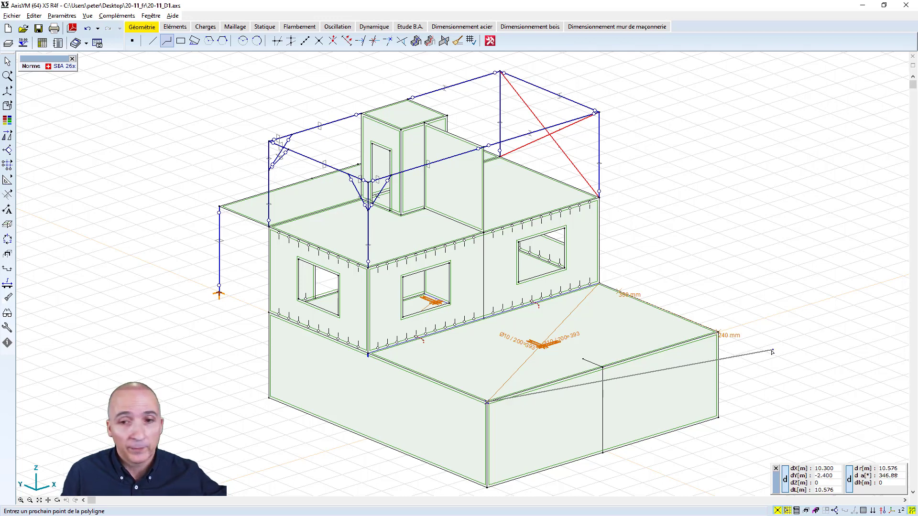
pyautogui.press('Escape')
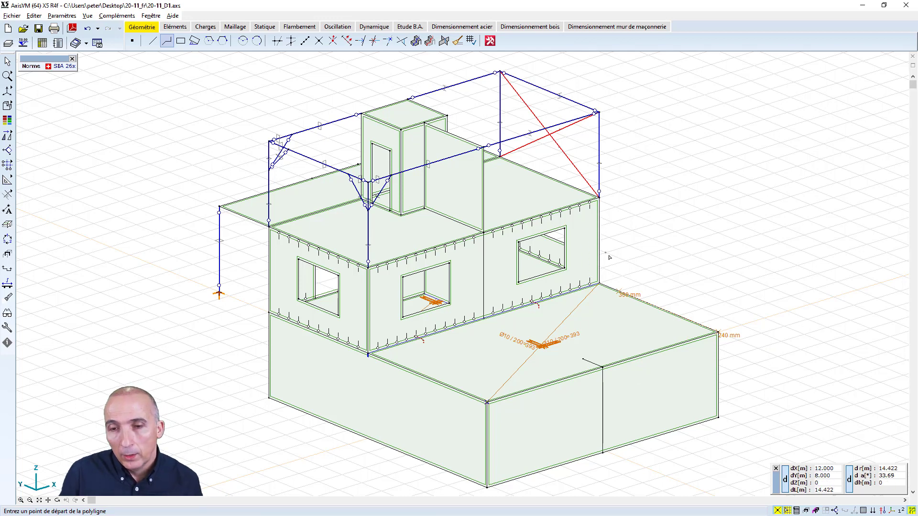
pyautogui.scroll(2, 650, 259)
pyautogui.scroll(2, 531, 140)
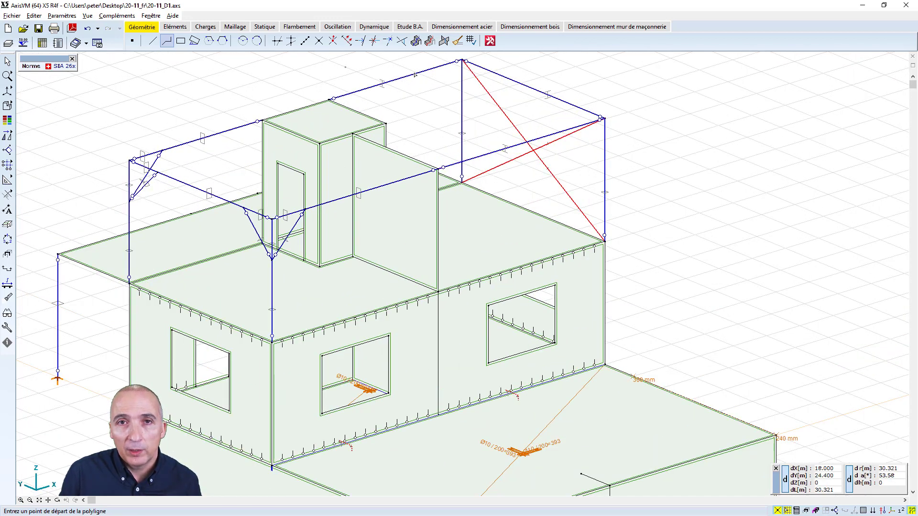
# - Create an intersection node where the two red diagonal braces on the upper level cross
pyautogui.click(318, 41)
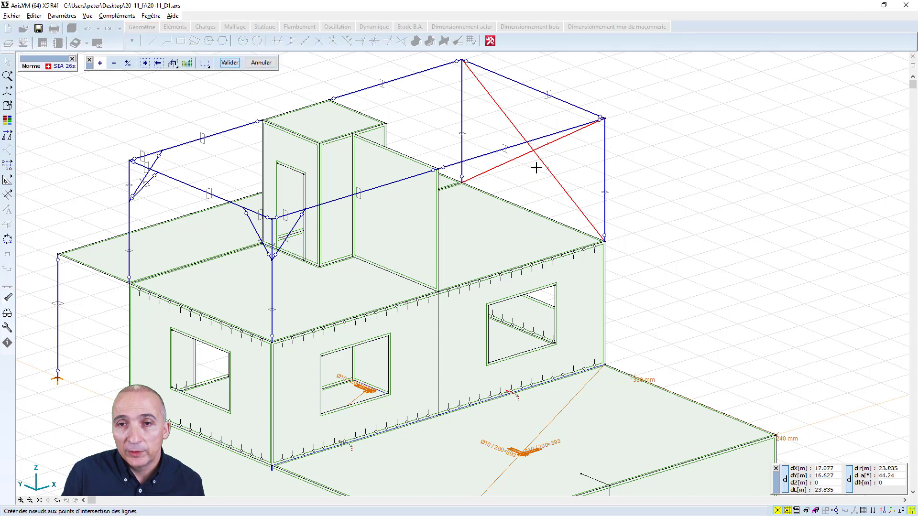
pyautogui.moveTo(539, 170); pyautogui.dragTo(521, 146)
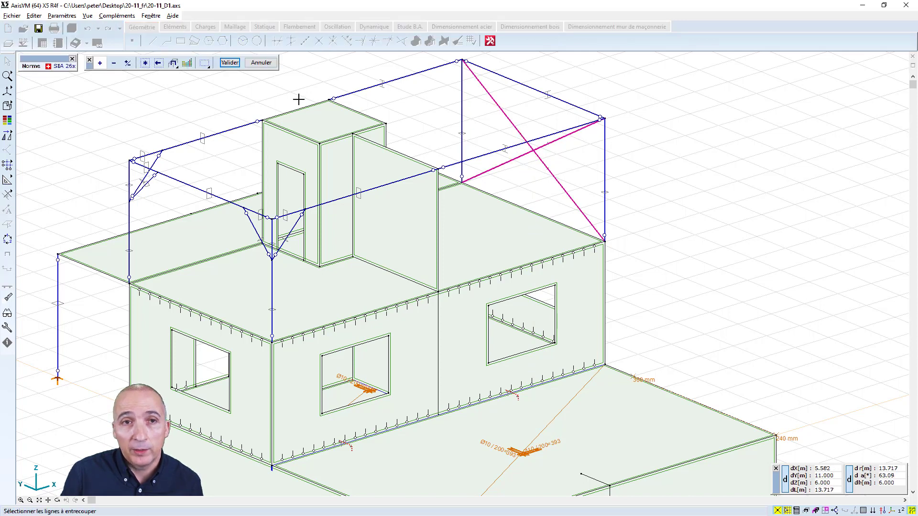
pyautogui.click(229, 62)
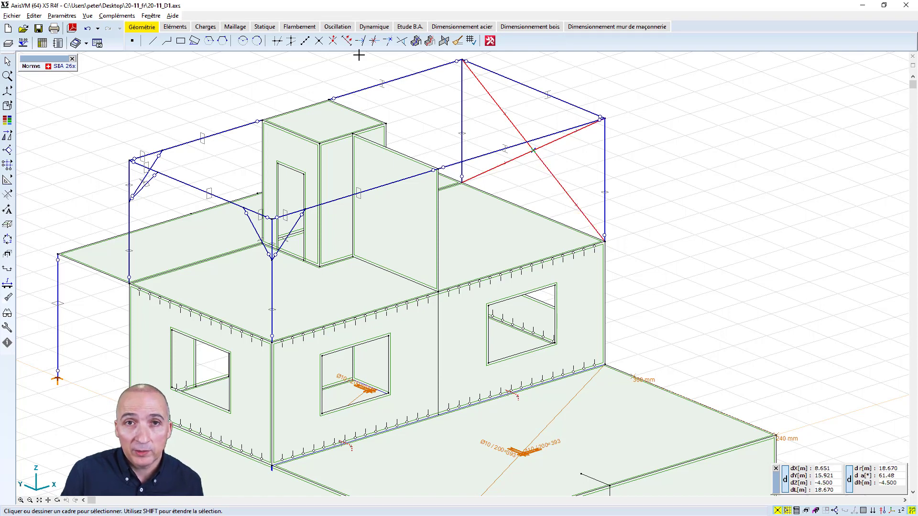
# - Try to remove the intersection node where the two red diagonal braces cross
pyautogui.click(332, 40)
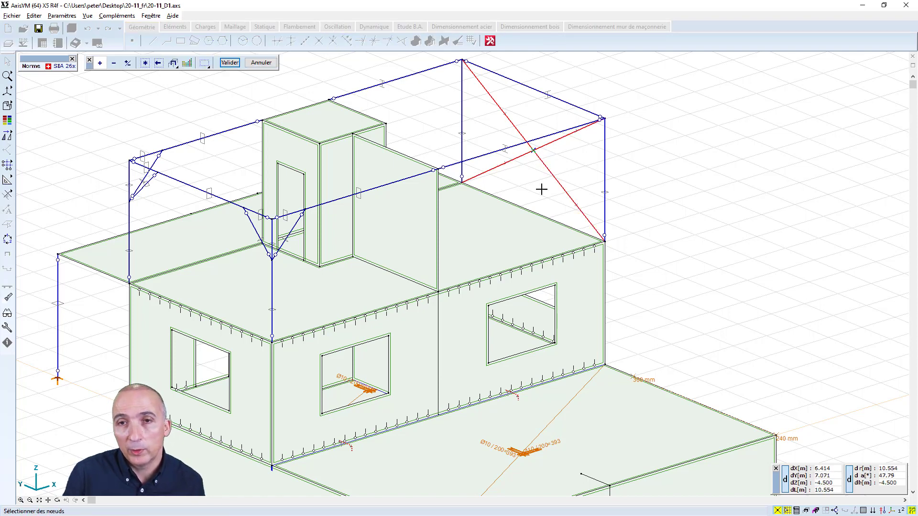
pyautogui.moveTo(540, 180); pyautogui.dragTo(522, 148)
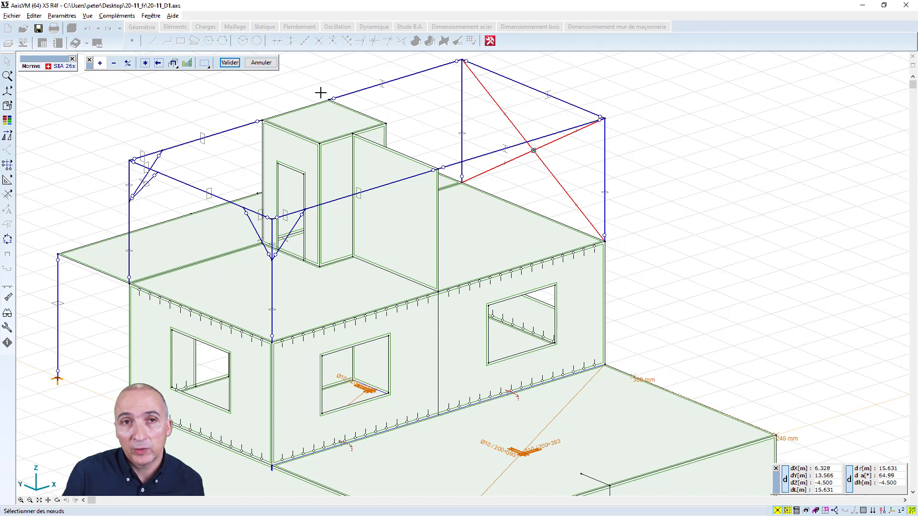
pyautogui.click(229, 62)
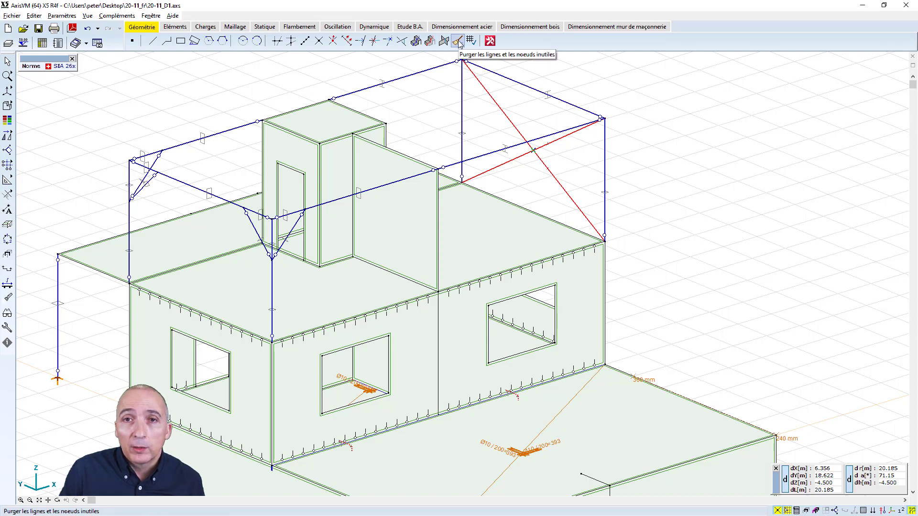
# - Generate the mesh on all domains of the building, accepting the mesh parameters unchanged
pyautogui.scroll(-2, 461, 169)
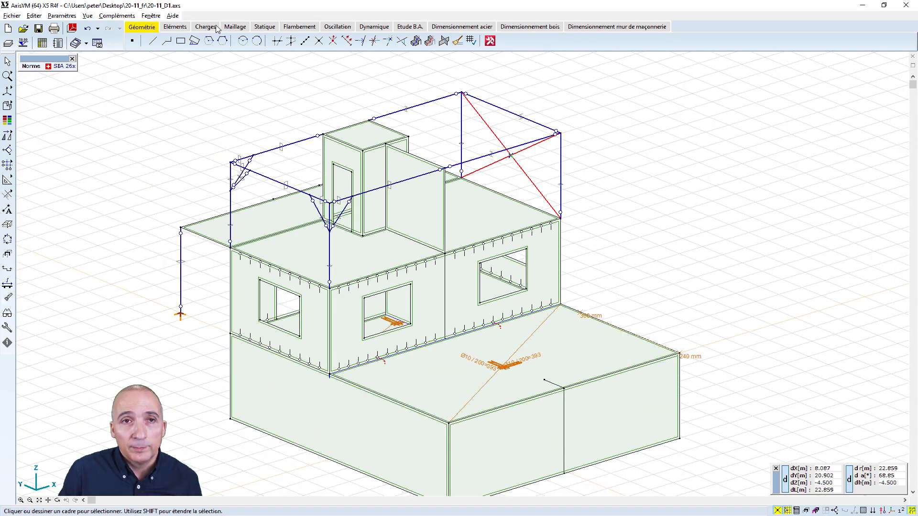
pyautogui.click(235, 27)
pyautogui.click(153, 41)
pyautogui.click(145, 63)
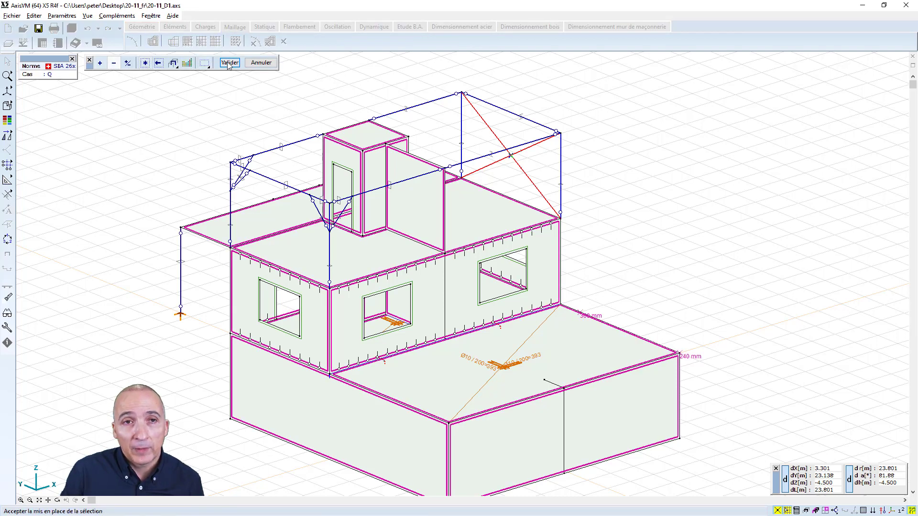
pyautogui.click(230, 63)
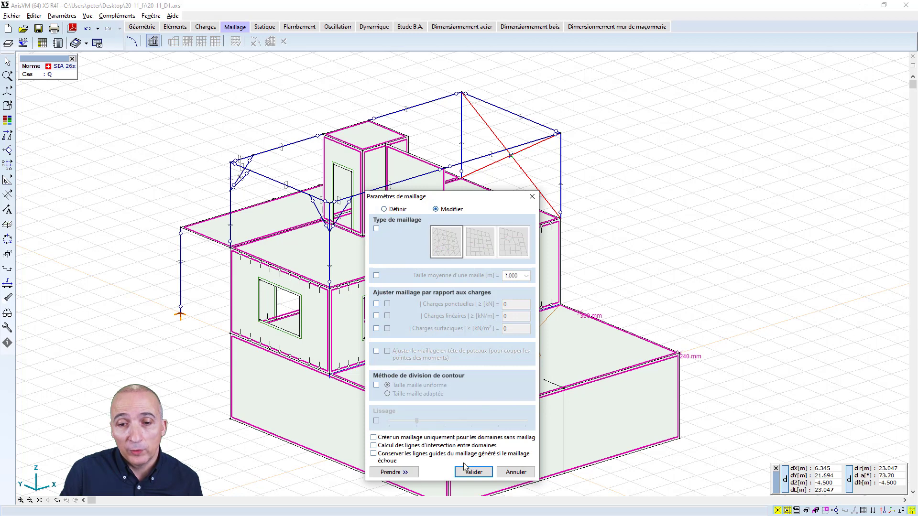
pyautogui.click(474, 470)
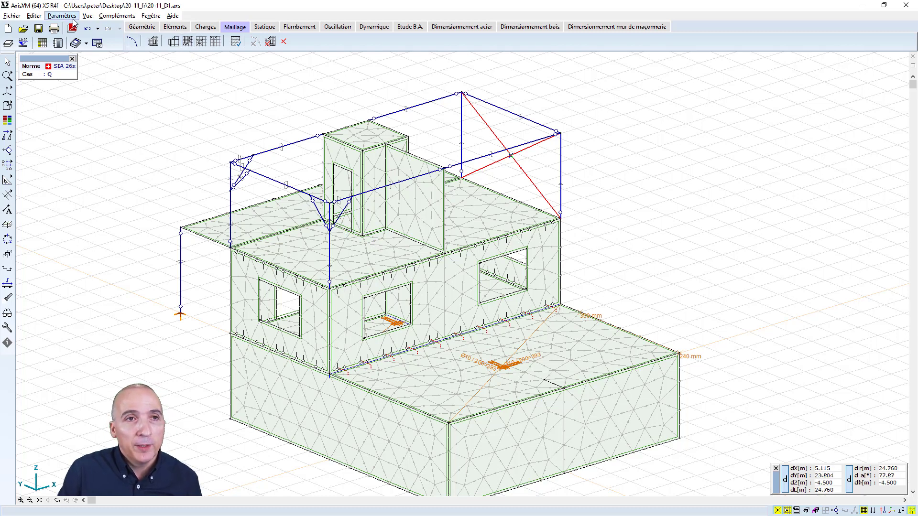
# - Examine the file formats available for importing a model, and cancel the import
pyautogui.click(12, 15)
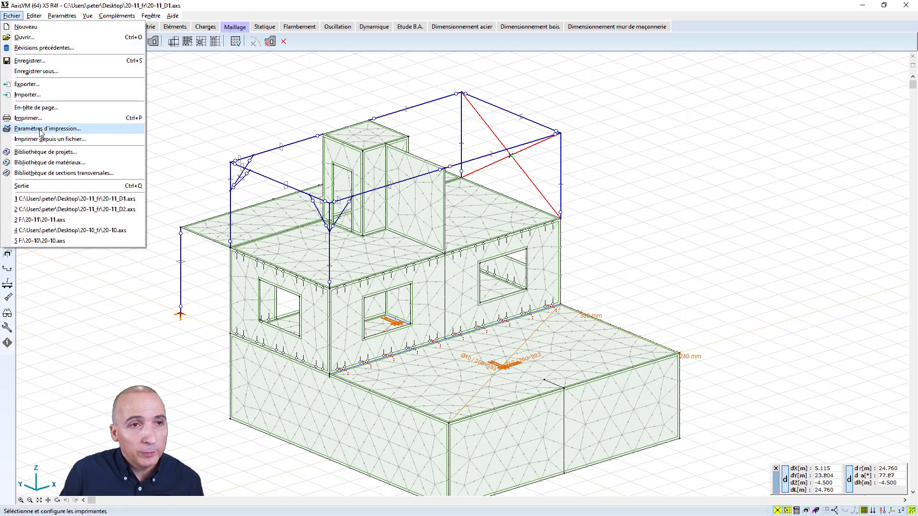
pyautogui.click(38, 96)
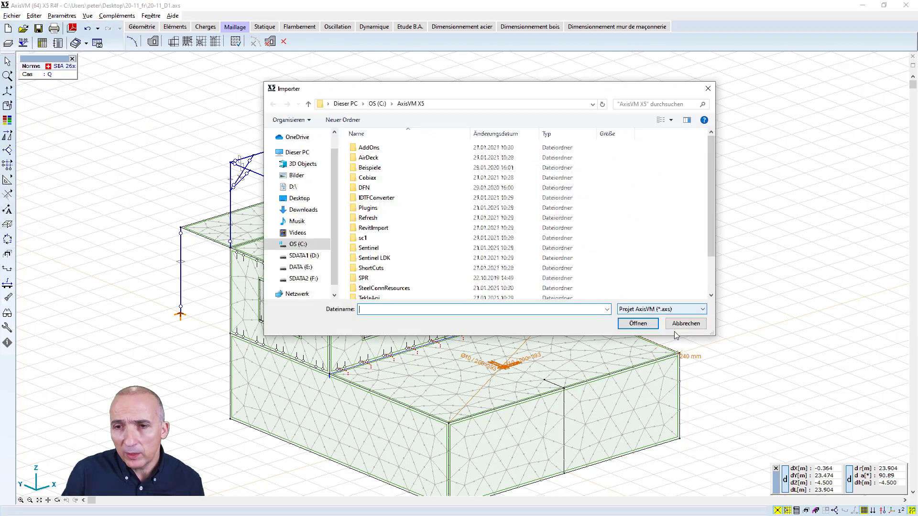
pyautogui.click(701, 310)
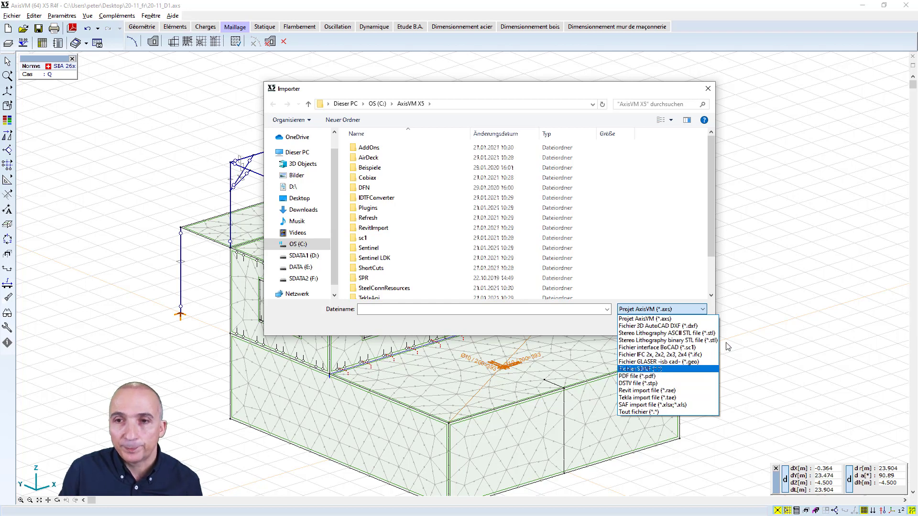
pyautogui.click(775, 268)
pyautogui.click(684, 324)
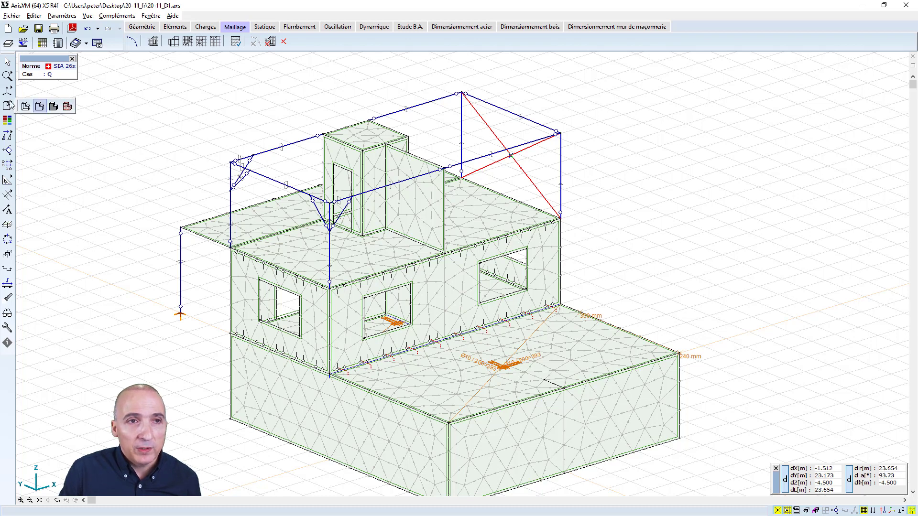
# - Remove the generated mesh from all domains of the building
pyautogui.click(168, 28)
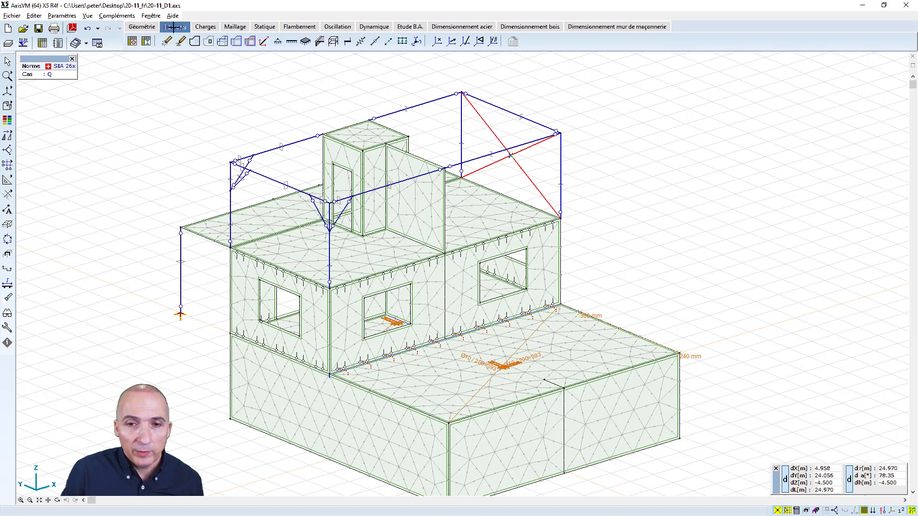
pyautogui.click(228, 28)
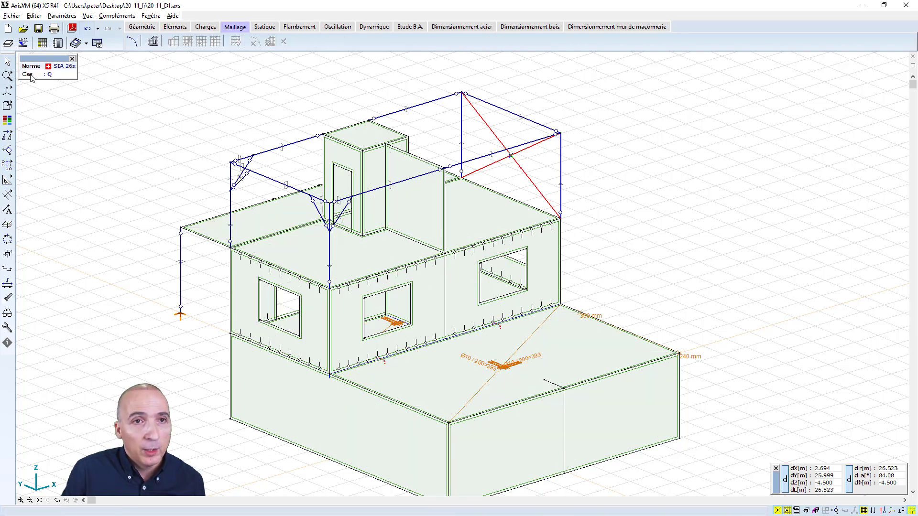
# - Split the lower-storey front wall domain into two along its vertical dividing line
pyautogui.click(181, 28)
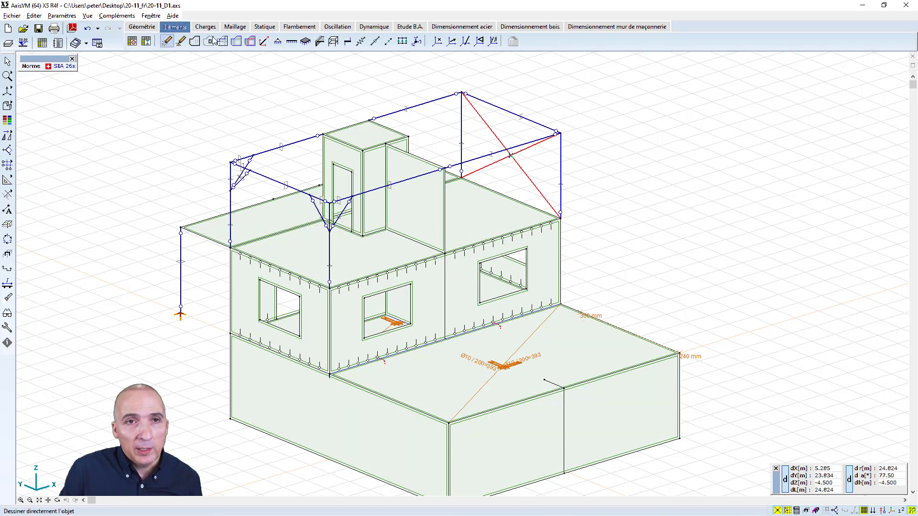
pyautogui.click(251, 42)
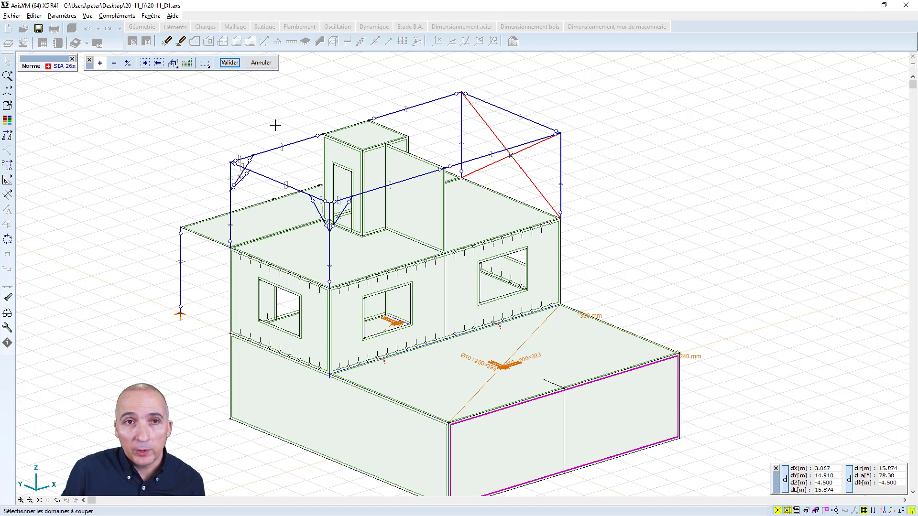
pyautogui.click(229, 62)
pyautogui.click(564, 406)
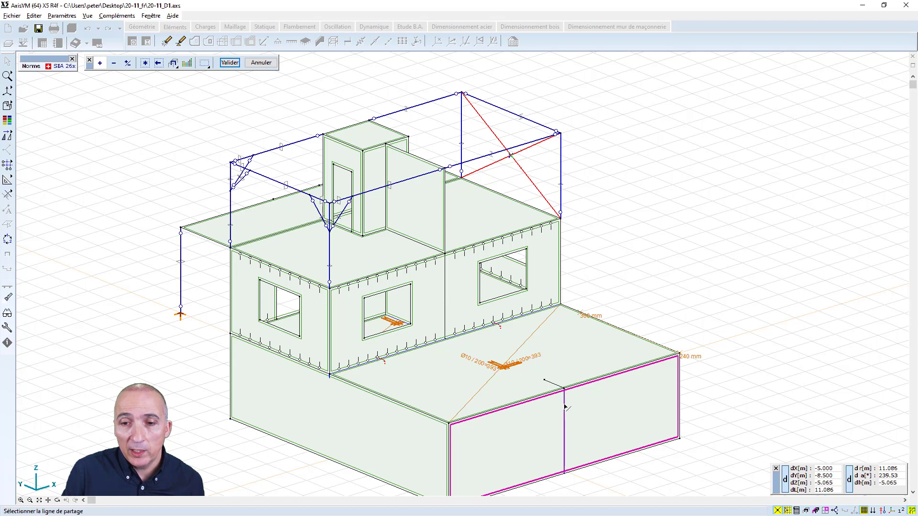
pyautogui.click(226, 63)
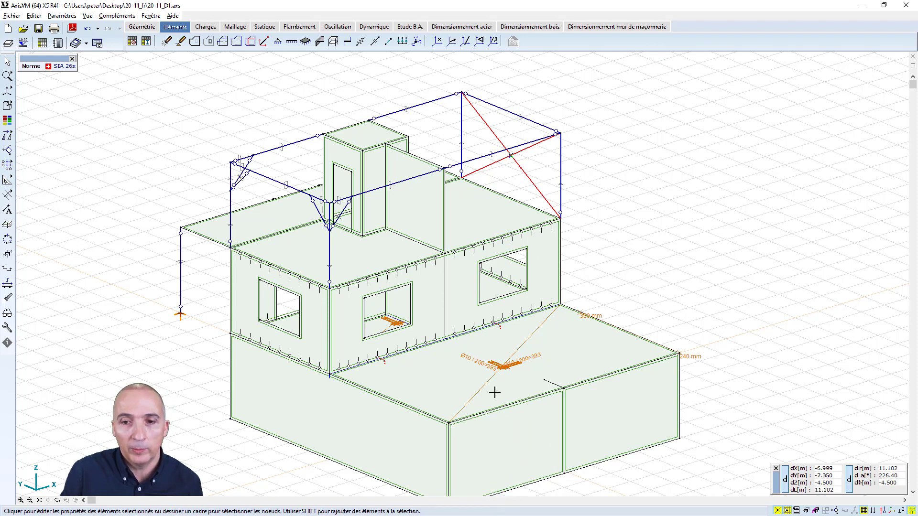
# - Join the two adjacent lower-storey front wall domains back into a single domain
pyautogui.click(240, 42)
pyautogui.click(562, 420)
pyautogui.press('Escape')
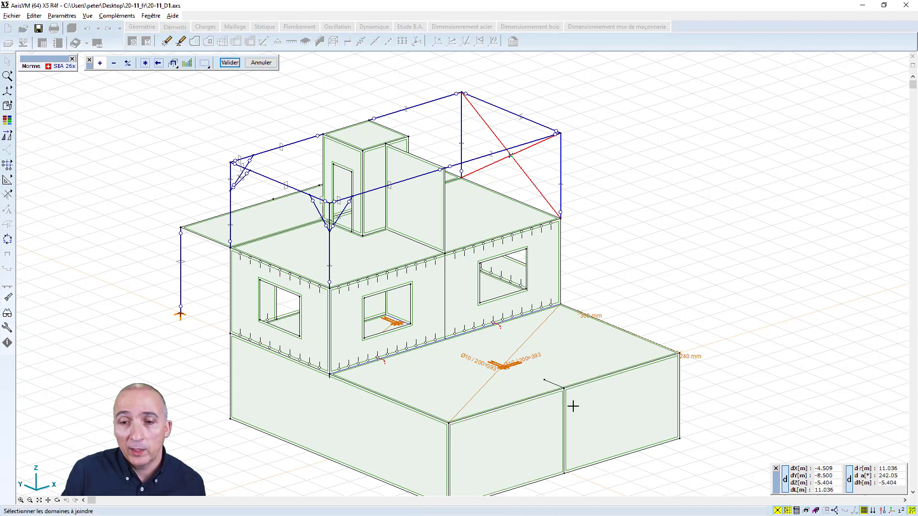
pyautogui.click(570, 408)
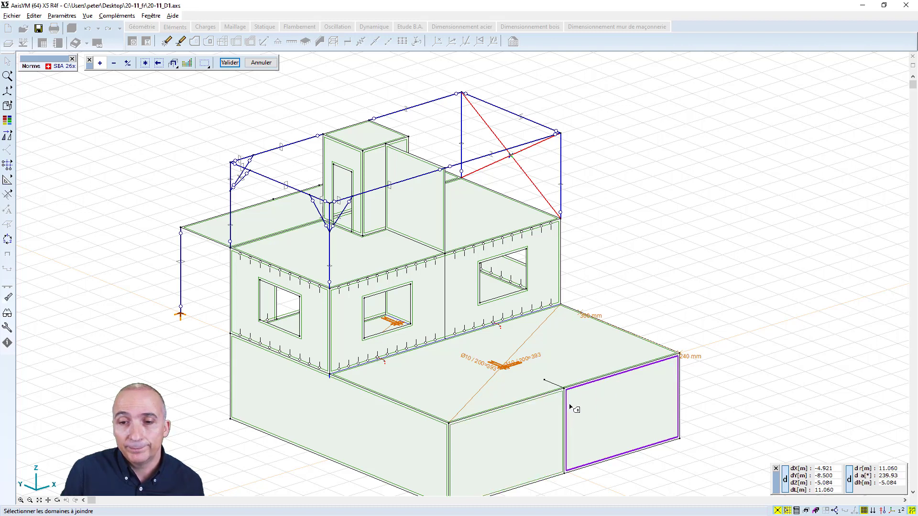
pyautogui.click(563, 409)
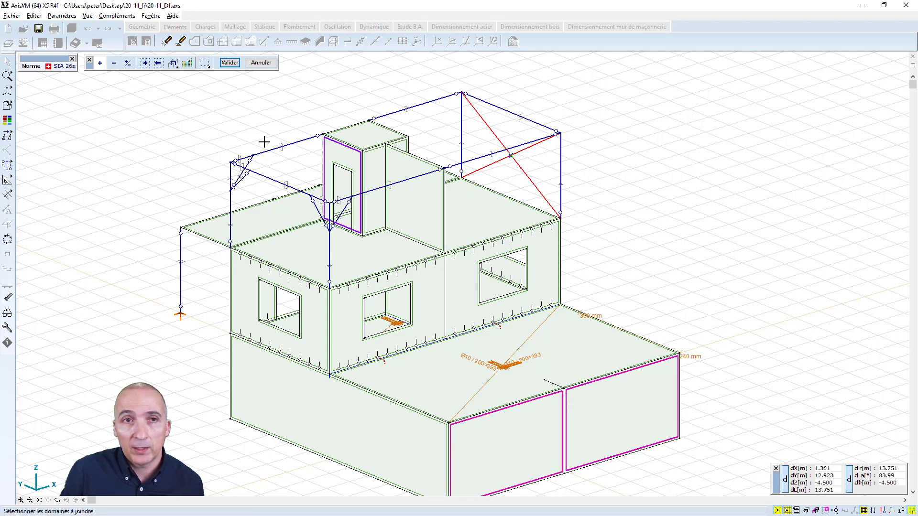
pyautogui.click(229, 62)
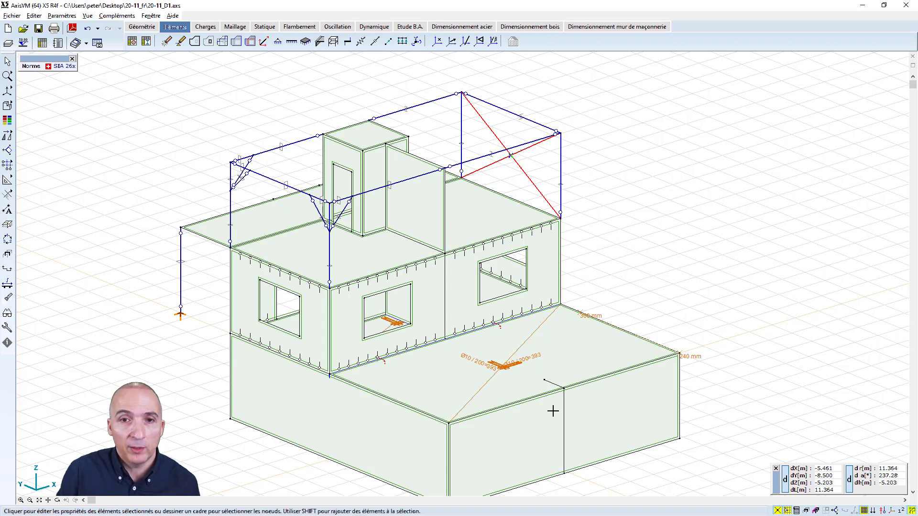
# - View the constant and tapered thickness options for the slab above the upper storey, and cancel the thickness definition
pyautogui.click(271, 259)
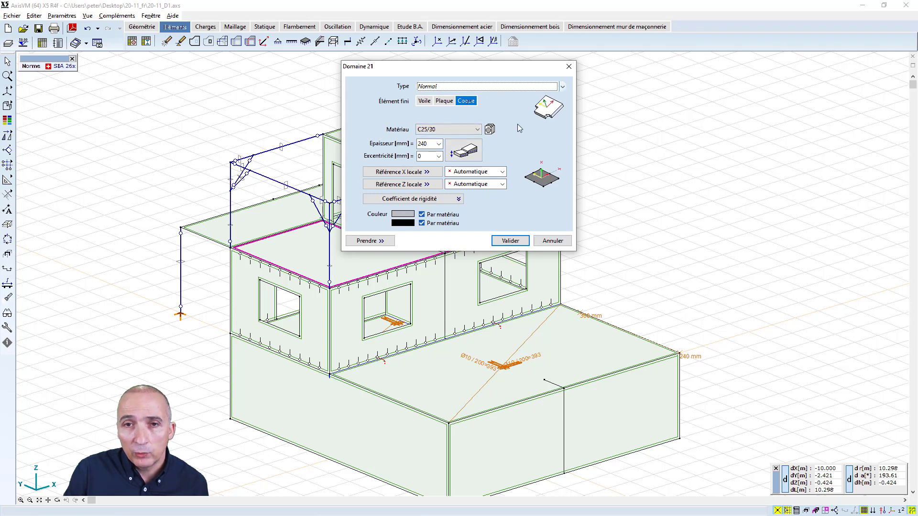
pyautogui.click(462, 154)
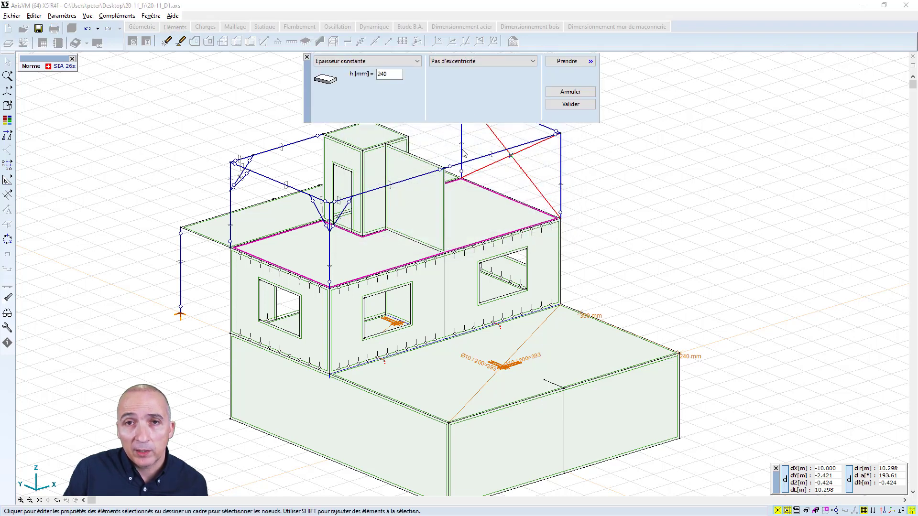
pyautogui.click(416, 62)
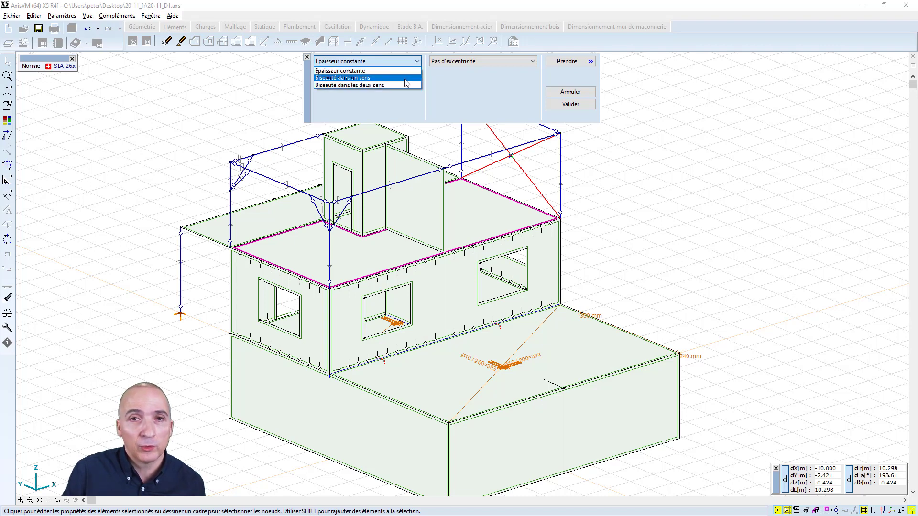
pyautogui.click(579, 93)
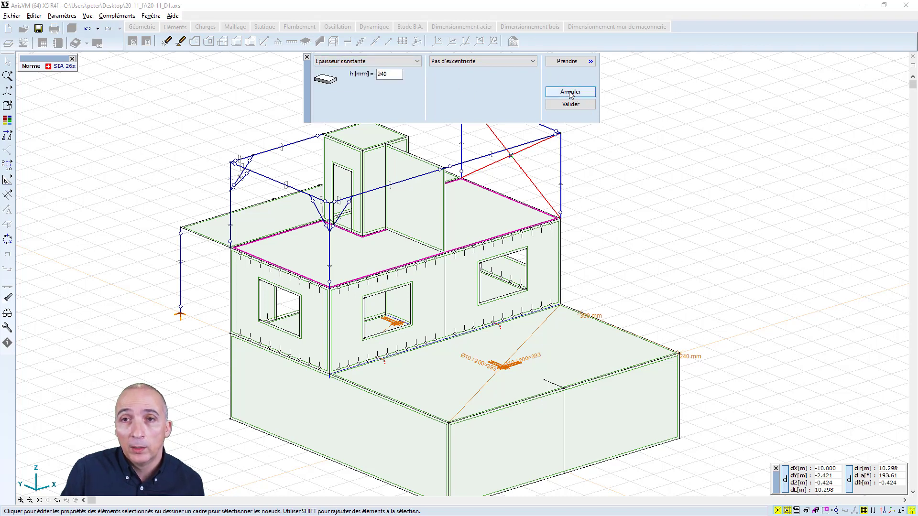
pyautogui.click(571, 93)
# - View the ribbed, hollow-core and composite ribbed slab types (Nervurée, Noyau creux, Dalle composite nervurée) for the slab above the upper storey
pyautogui.click(560, 88)
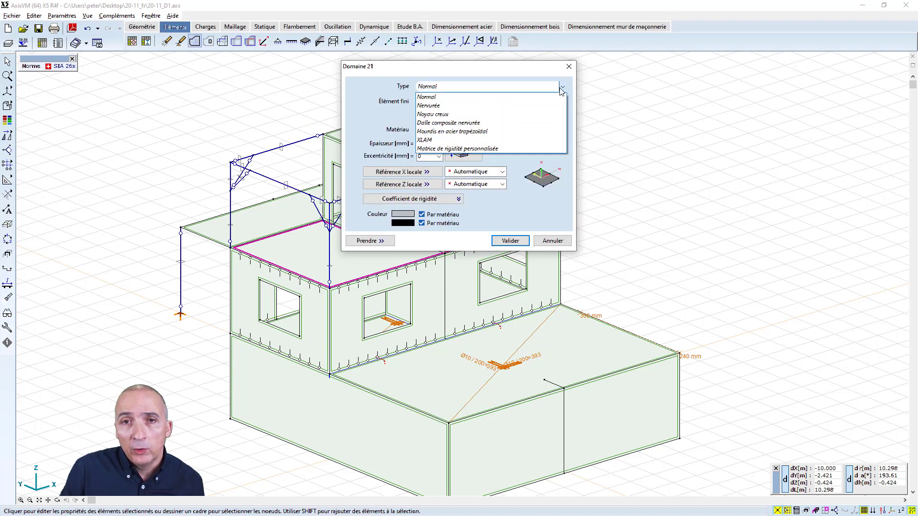
pyautogui.click(494, 106)
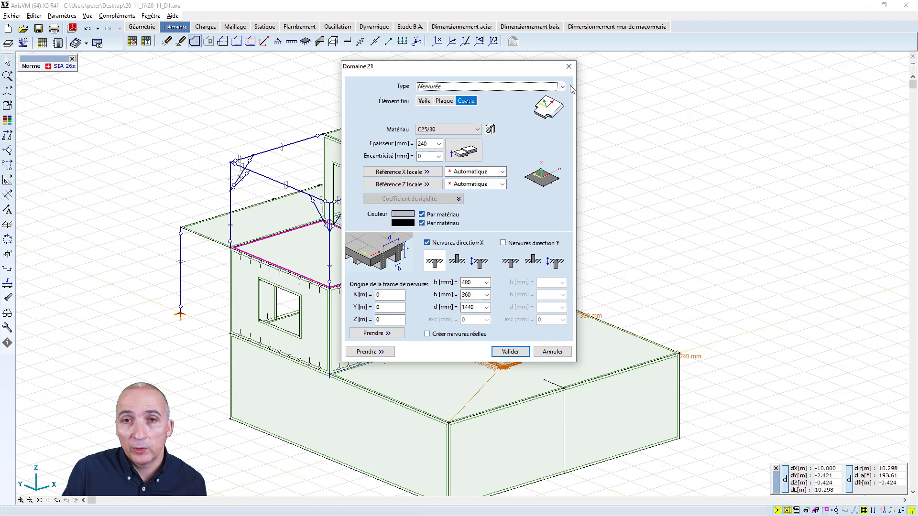
pyautogui.click(563, 86)
pyautogui.click(511, 121)
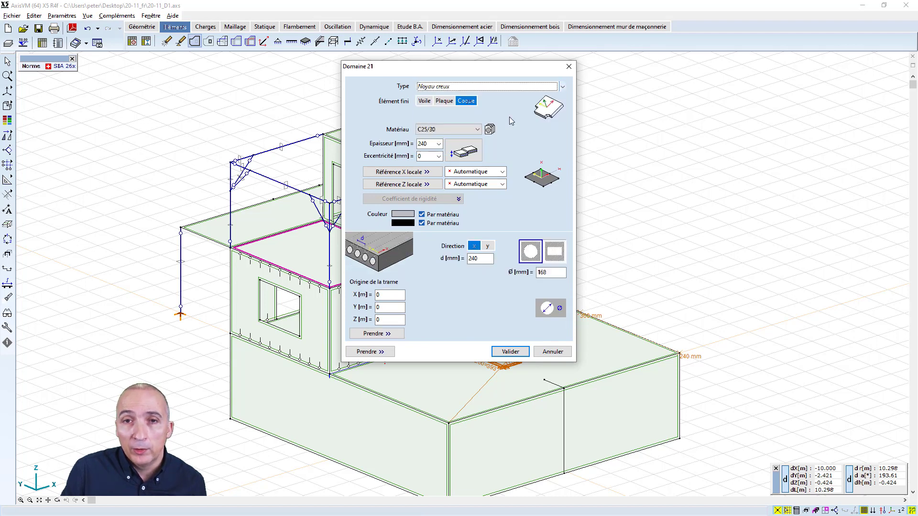
pyautogui.click(562, 87)
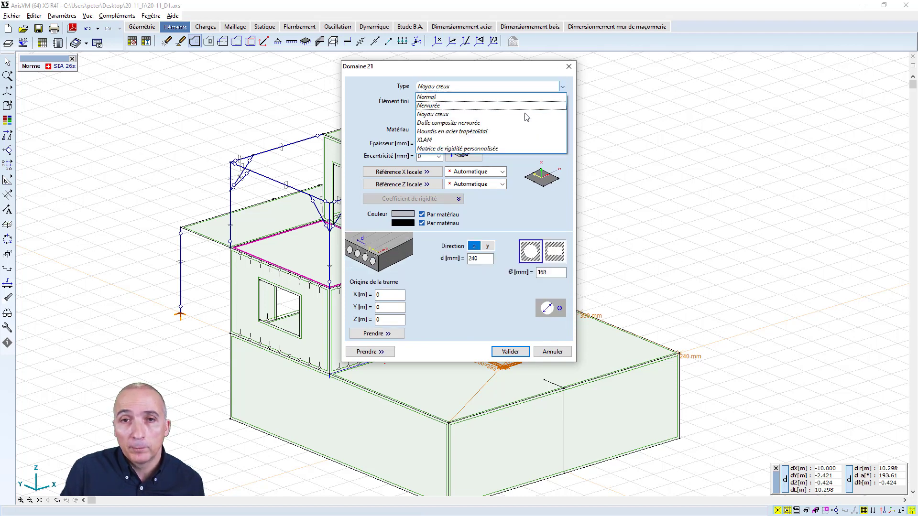
pyautogui.click(526, 122)
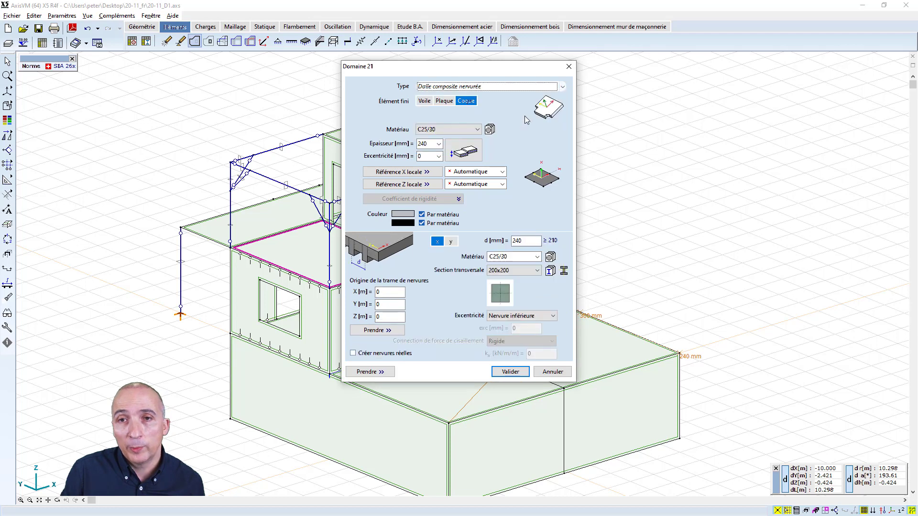
# - View the trapezoidal steel deck, XLAM and custom stiffness matrix types for the slab, and cancel the domain definition
pyautogui.click(565, 87)
pyautogui.click(500, 134)
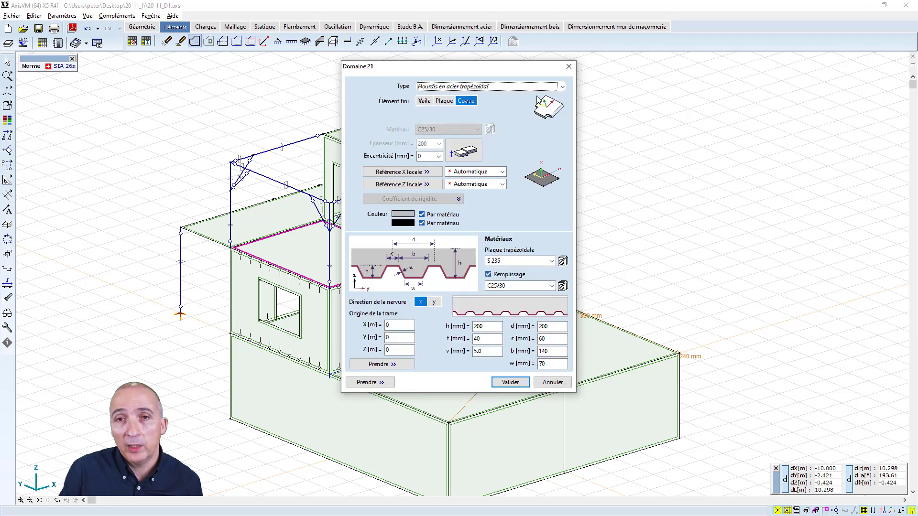
pyautogui.click(564, 88)
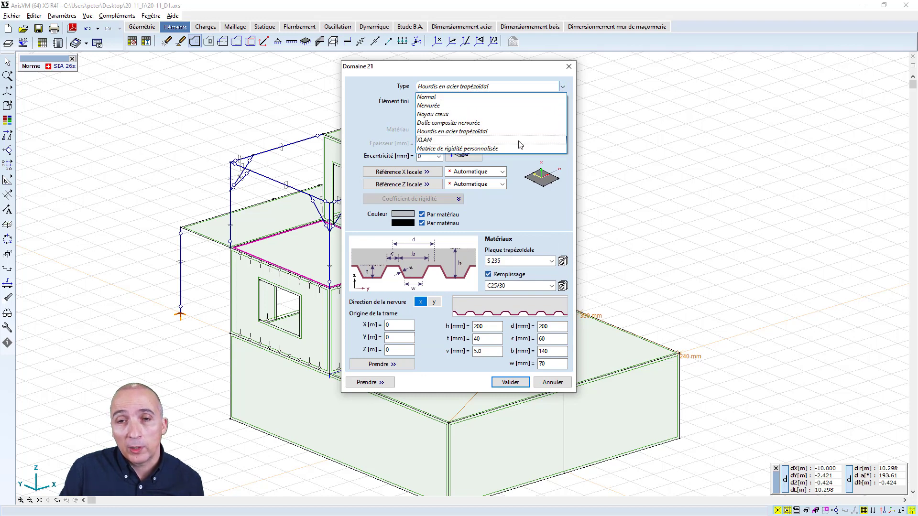
pyautogui.click(519, 141)
pyautogui.click(564, 88)
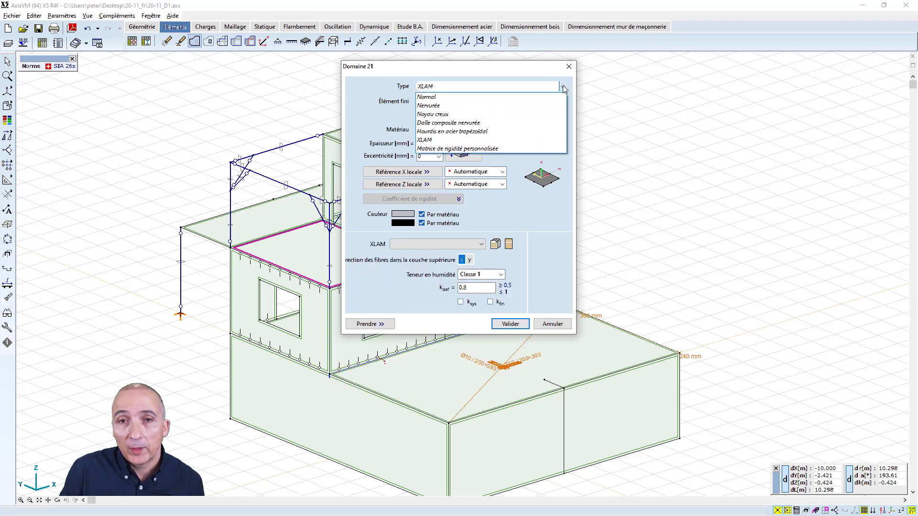
pyautogui.click(527, 149)
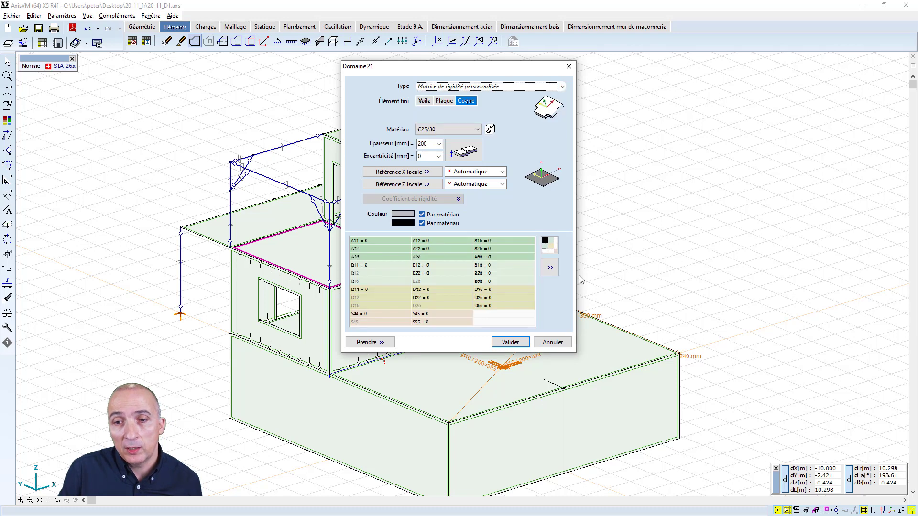
pyautogui.click(554, 342)
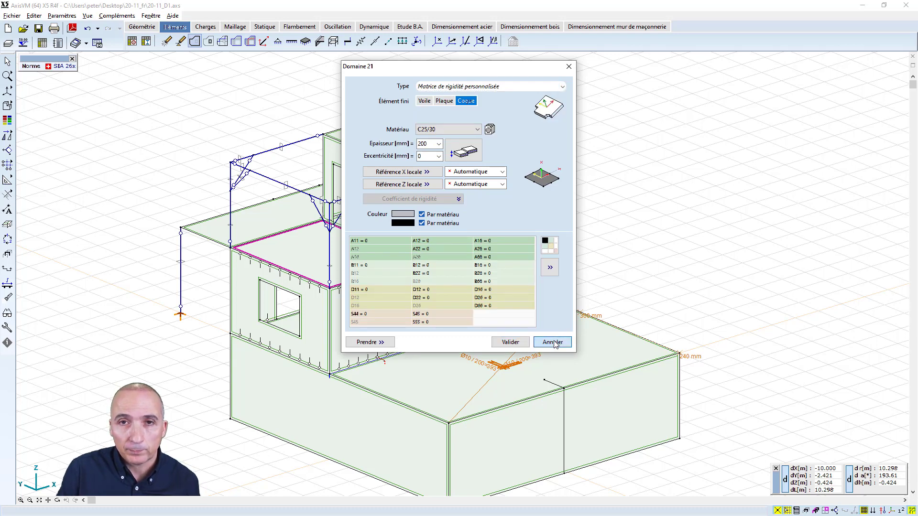
# - Try adding a second variable load group, view the SIA 260:2013 recommended factors and load categories, and discard the group
pyautogui.click(205, 27)
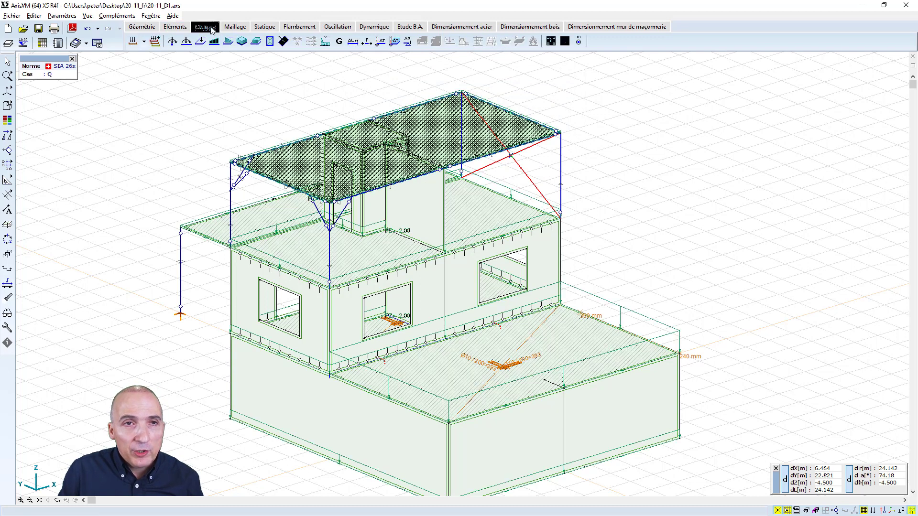
pyautogui.click(133, 43)
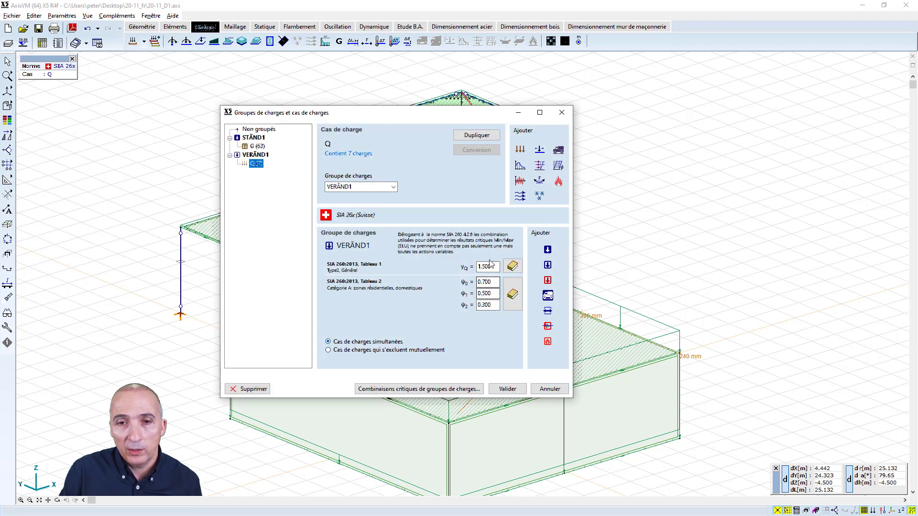
pyautogui.click(549, 268)
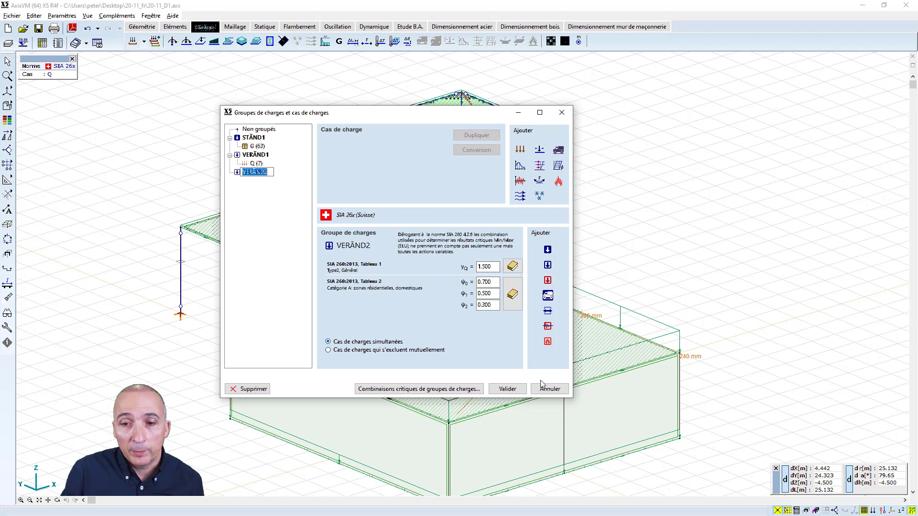
pyautogui.press('Return')
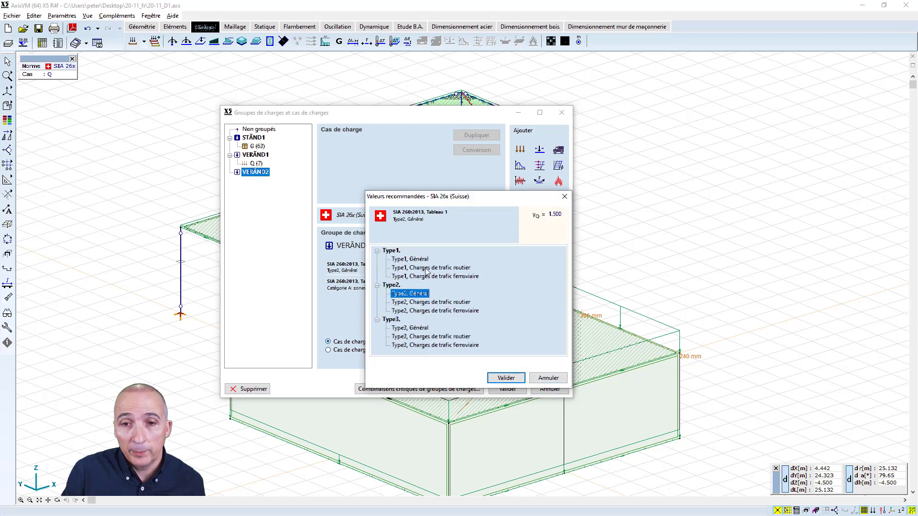
pyautogui.click(549, 378)
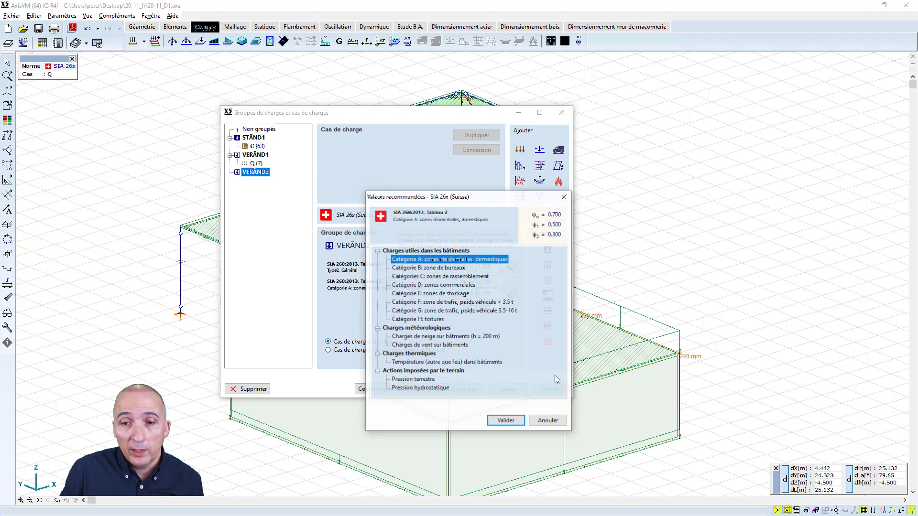
pyautogui.click(548, 423)
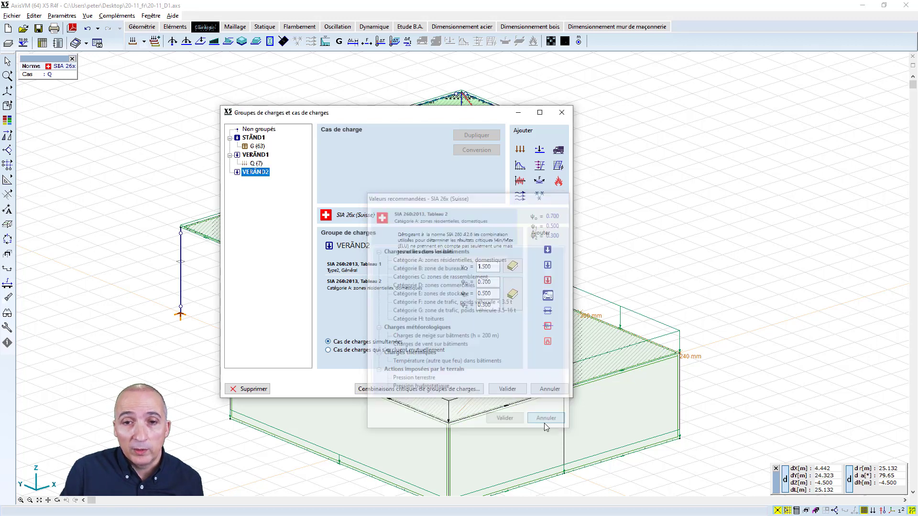
pyautogui.click(549, 390)
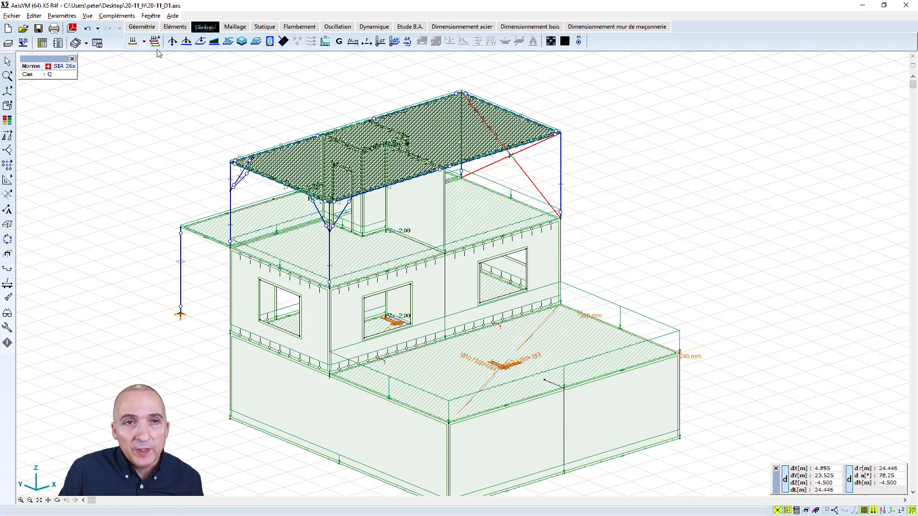
# - Try adding a custom load combination by load cases, view the ELU and ELS combination types, and discard it
pyautogui.click(154, 45)
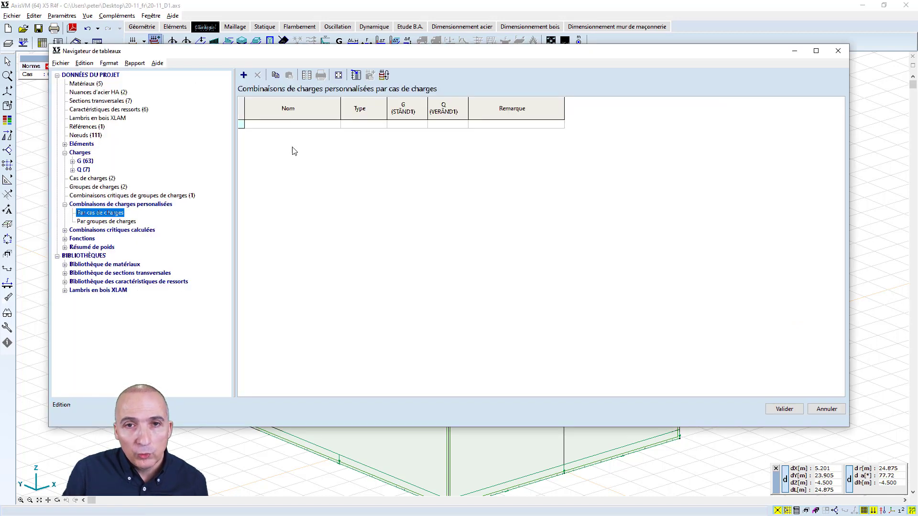
pyautogui.click(243, 75)
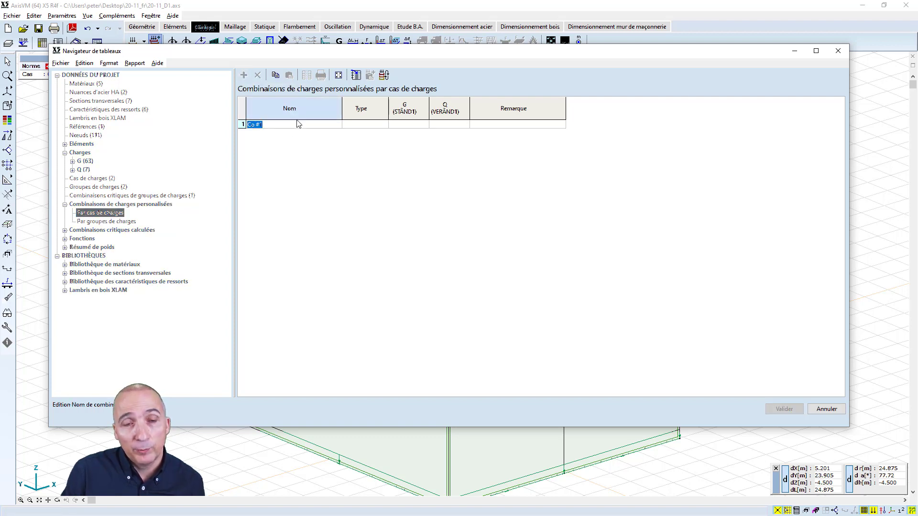
pyautogui.click(382, 125)
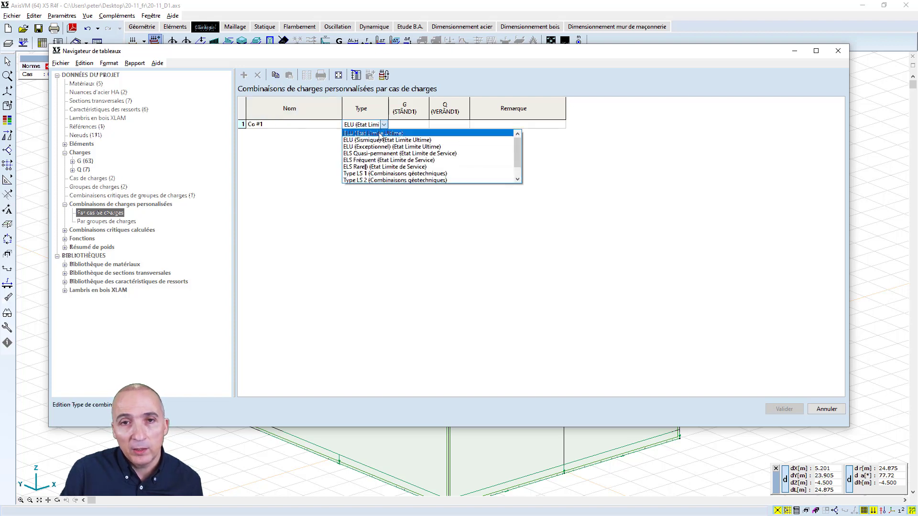
pyautogui.click(391, 133)
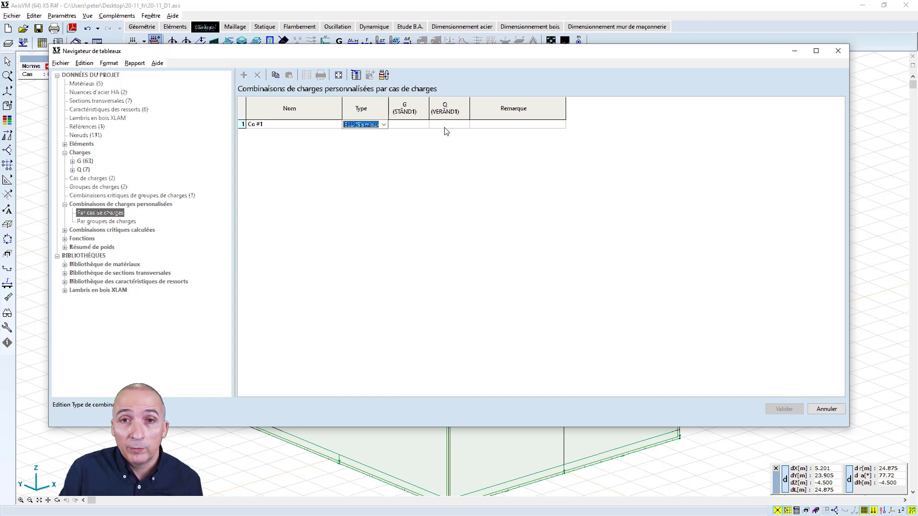
pyautogui.click(826, 409)
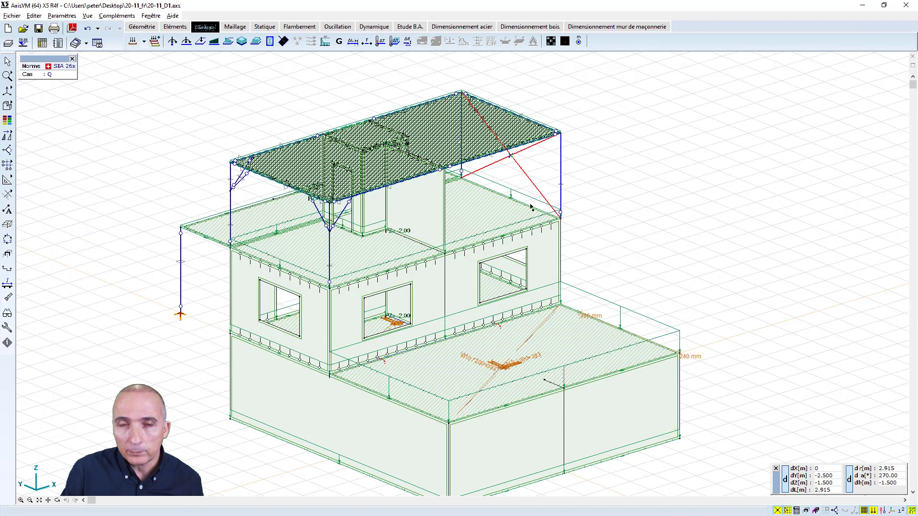
# - View the vibration analysis tools and the seismic load case option among the load groups, and cancel without adding a case
pyautogui.click(336, 28)
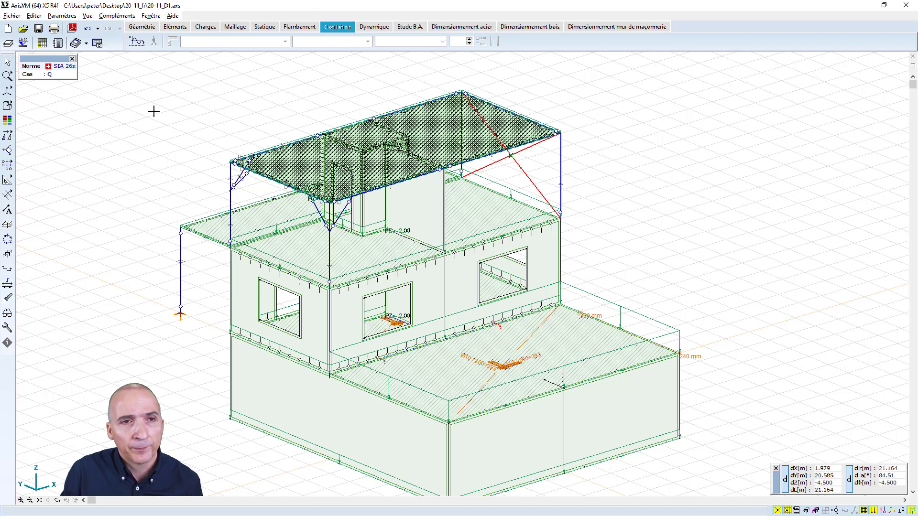
pyautogui.click(206, 28)
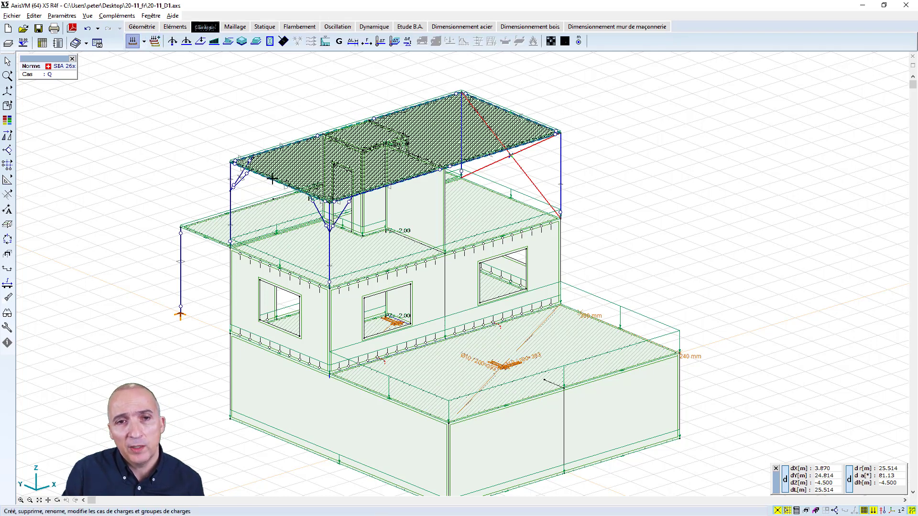
pyautogui.click(132, 41)
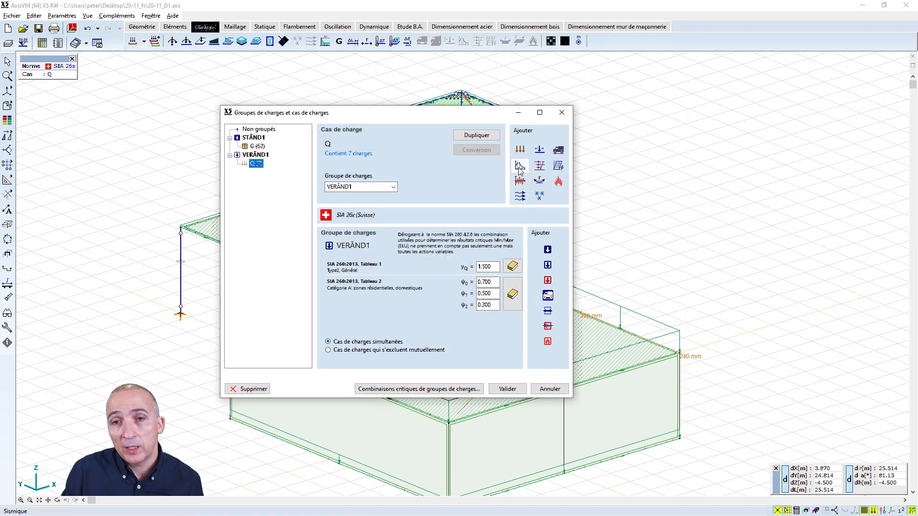
pyautogui.click(549, 389)
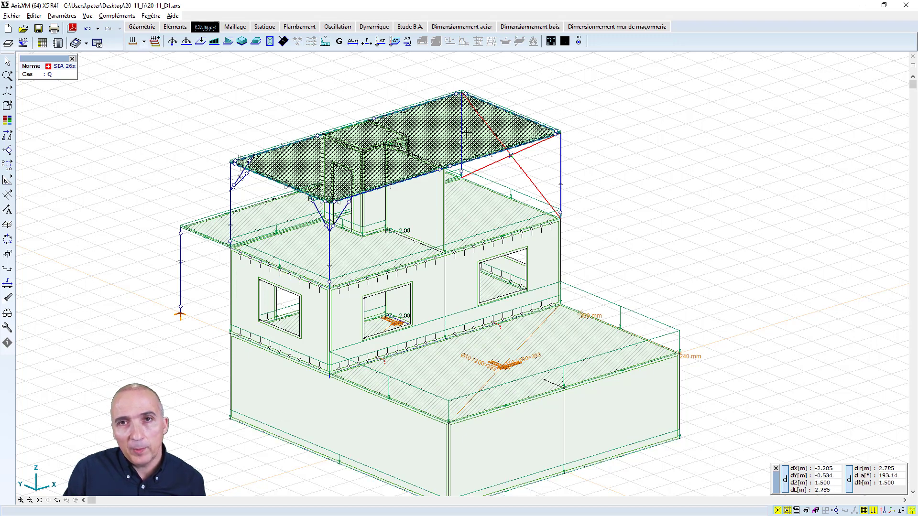
# - Examine the edge hinge stiffness at the top of the upper-storey wall and the list of logical parts, with the reinforced concrete design tools active
pyautogui.click(410, 27)
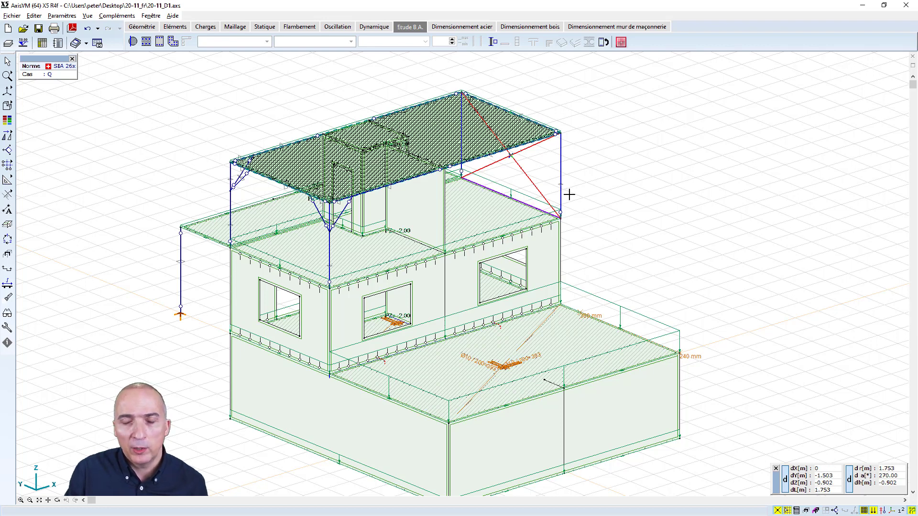
pyautogui.moveTo(602, 232); pyautogui.dragTo(605, 215, button='middle')
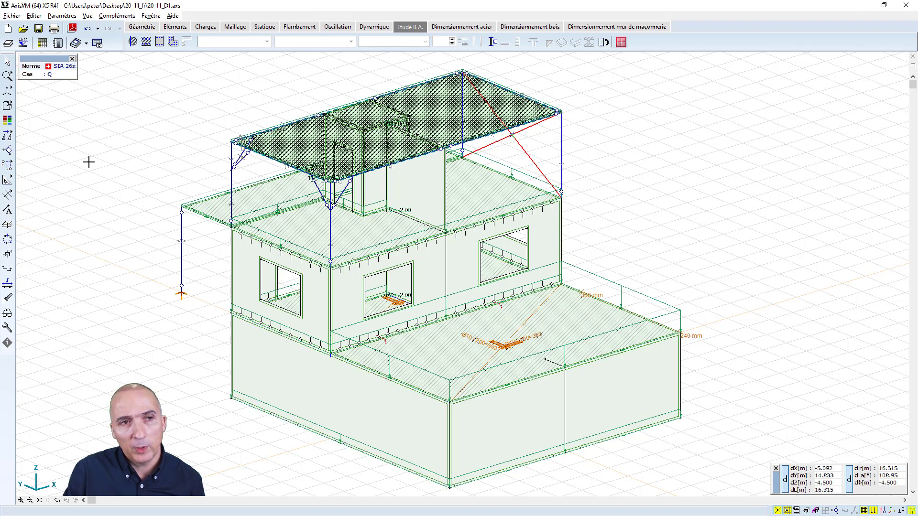
pyautogui.moveTo(9, 109)
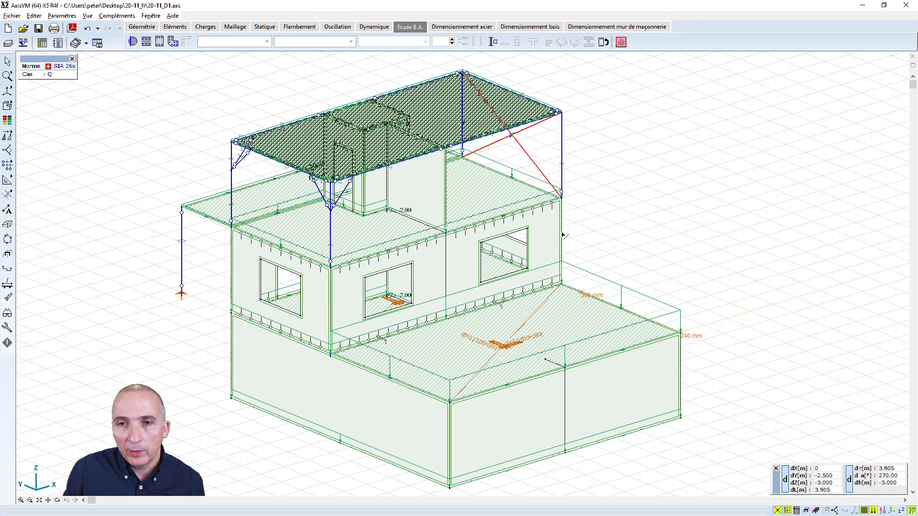
pyautogui.moveTo(559, 232)
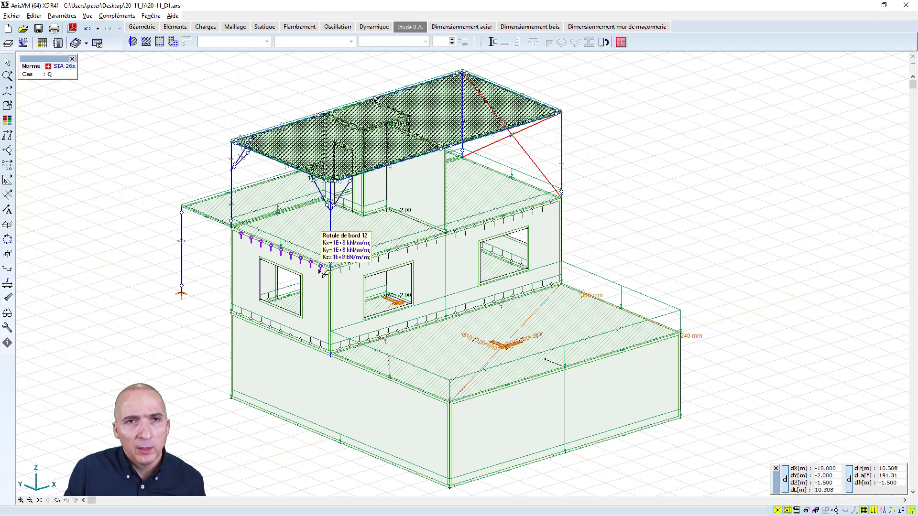
pyautogui.click(806, 511)
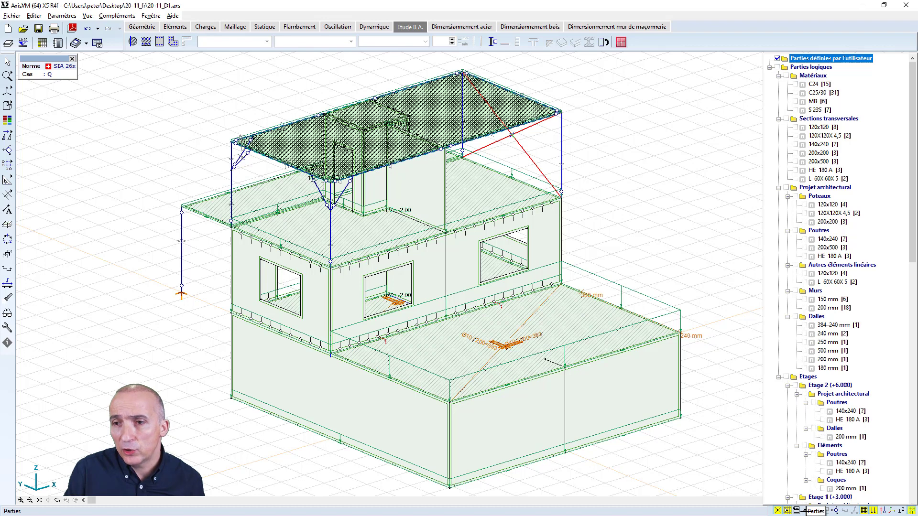
pyautogui.click(806, 511)
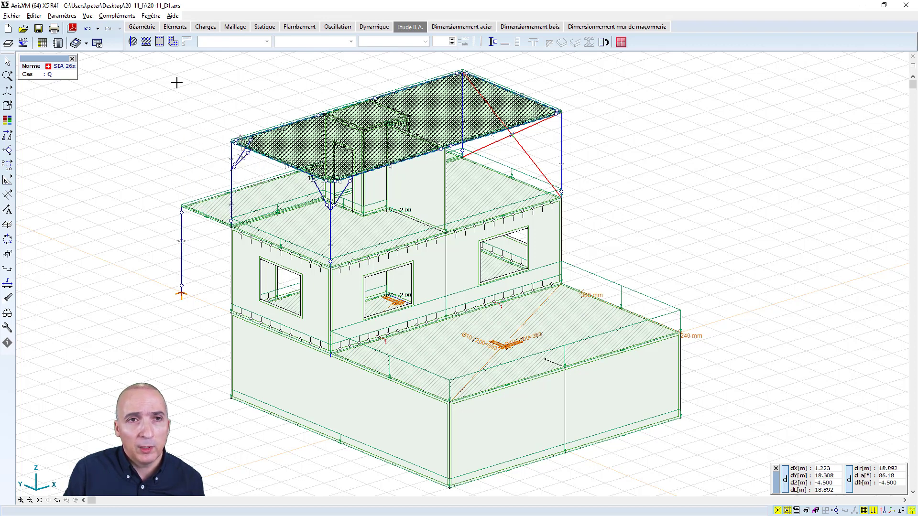
# - Examine the end releases of the free-standing 200x200 C25/30 concrete column supporting the projecting slab corner, and cancel without changing anything
pyautogui.click(173, 27)
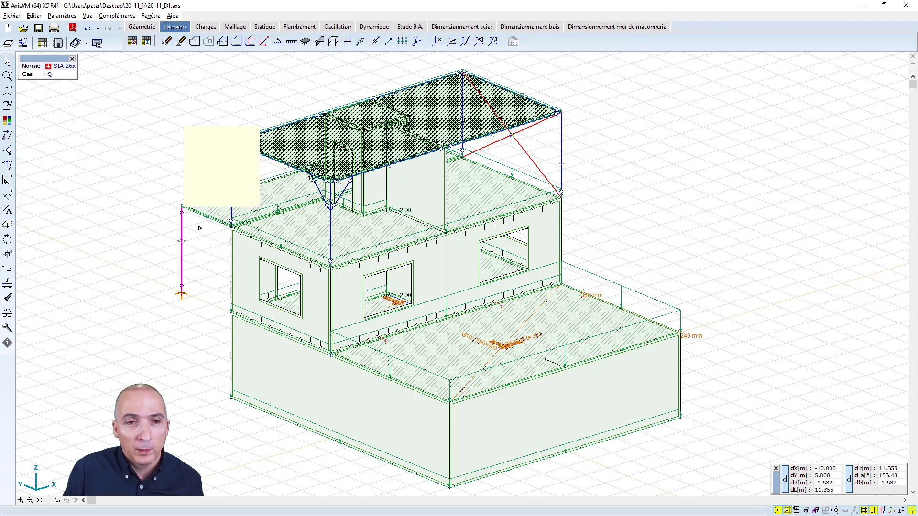
pyautogui.doubleClick(322, 223)
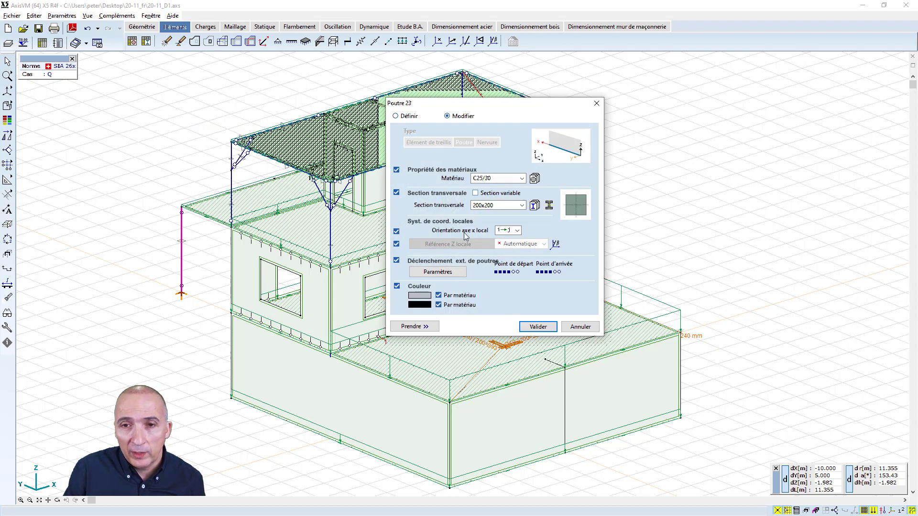
pyautogui.click(436, 272)
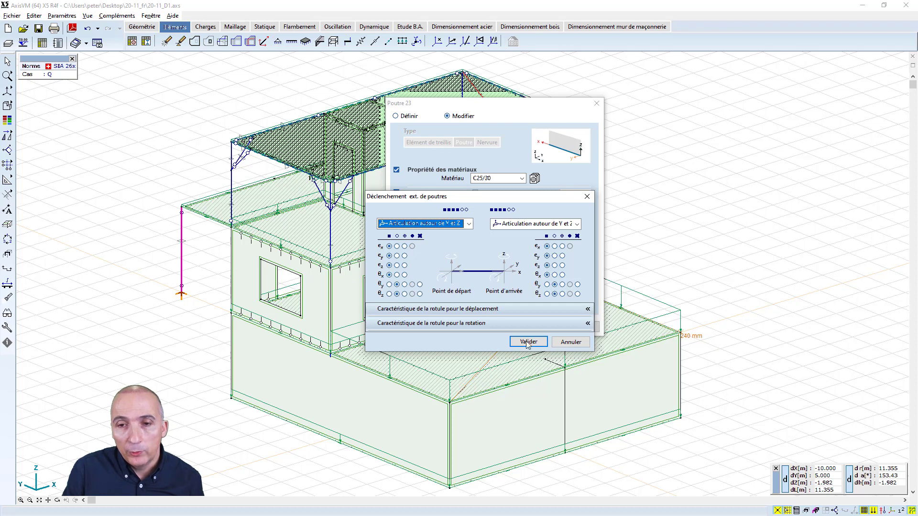
pyautogui.click(565, 343)
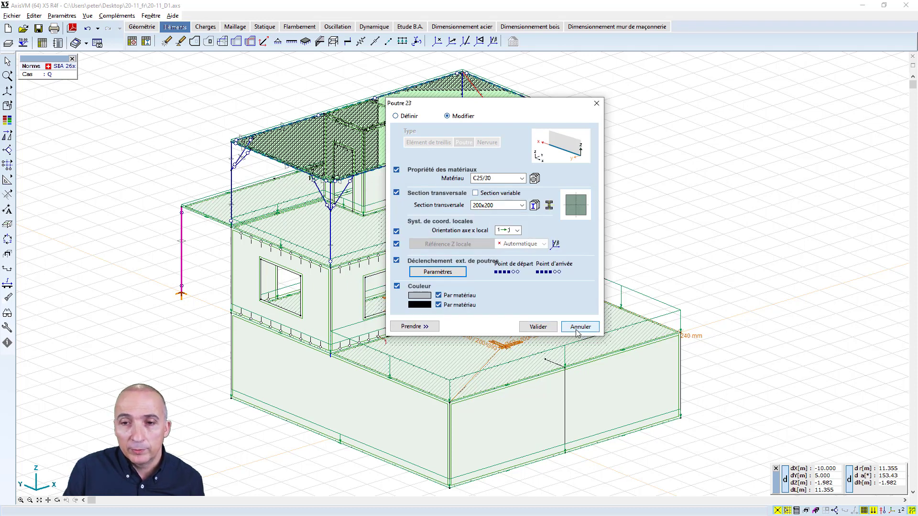
pyautogui.click(578, 329)
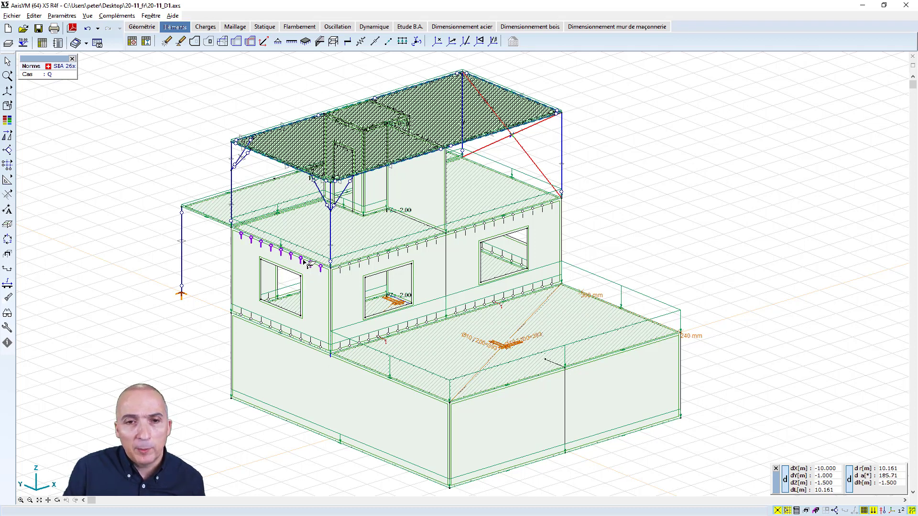
# - Examine the edge hinge stiffness settings along the top of the wall above the front window, and close them without changing values
pyautogui.moveTo(308, 266)
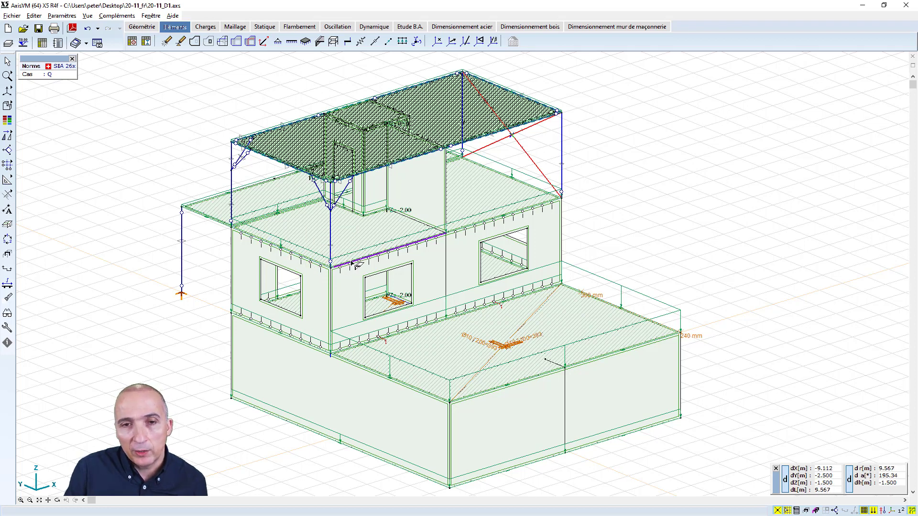
pyautogui.moveTo(352, 270)
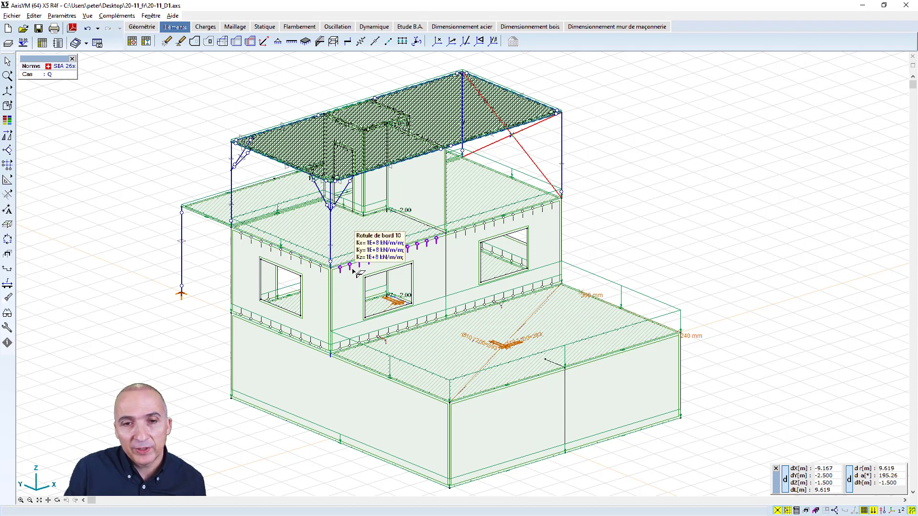
pyautogui.doubleClick(354, 271)
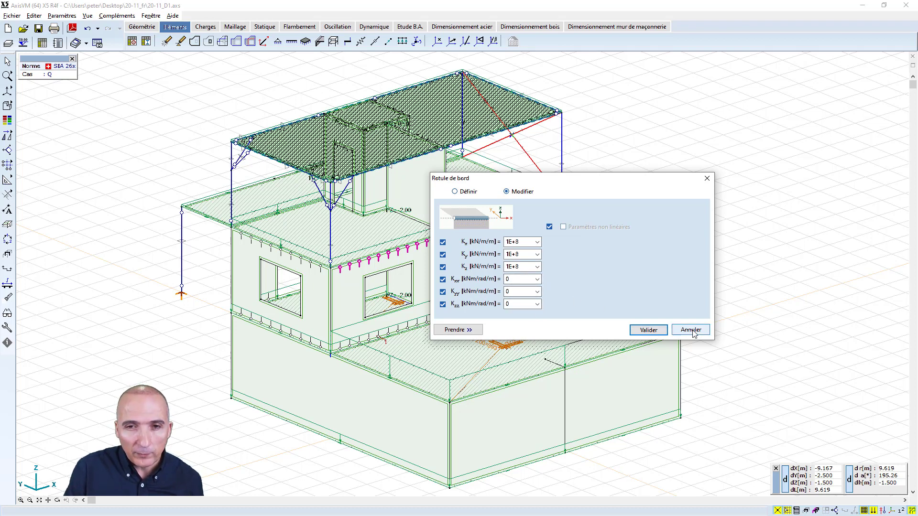
pyautogui.click(648, 330)
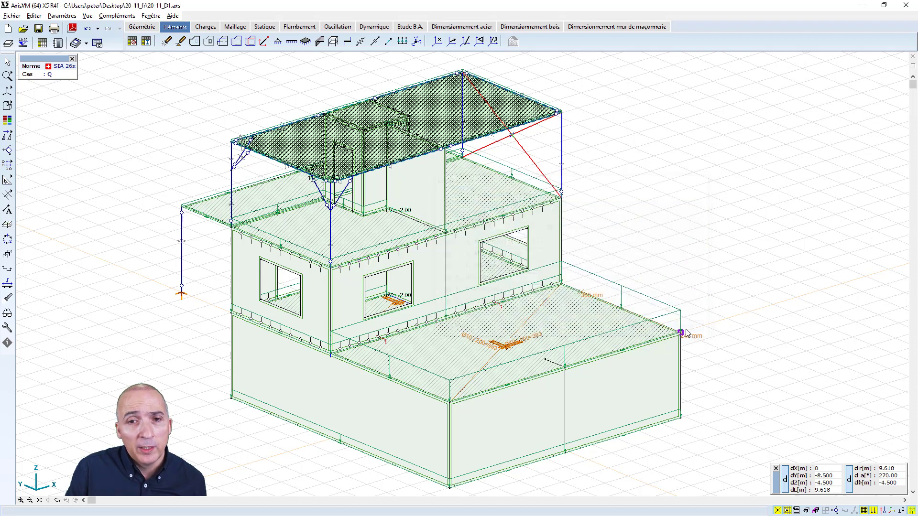
pyautogui.moveTo(342, 268)
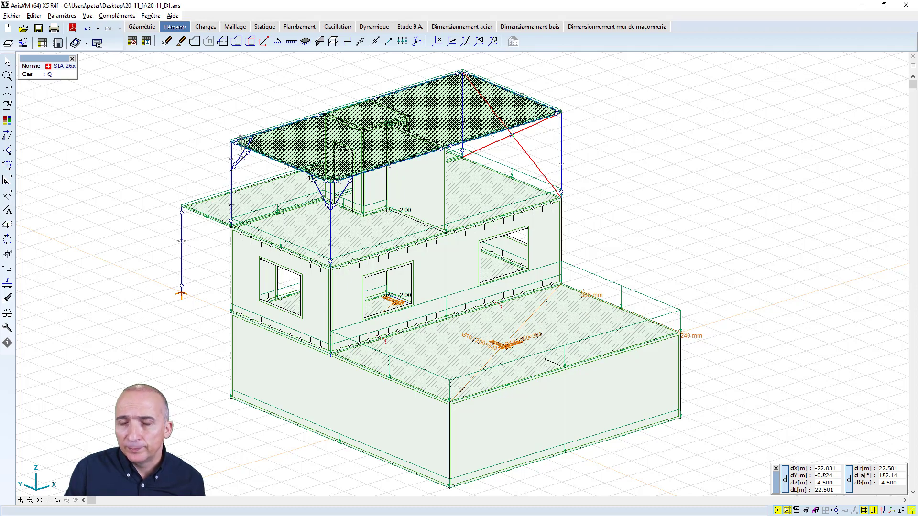
pyautogui.hotkey('alt', 'Tab')
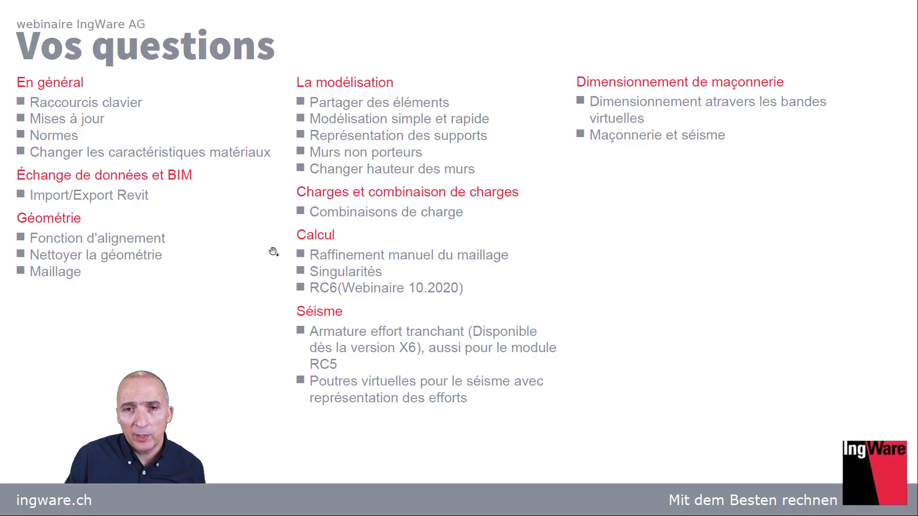
pyautogui.click(315, 254)
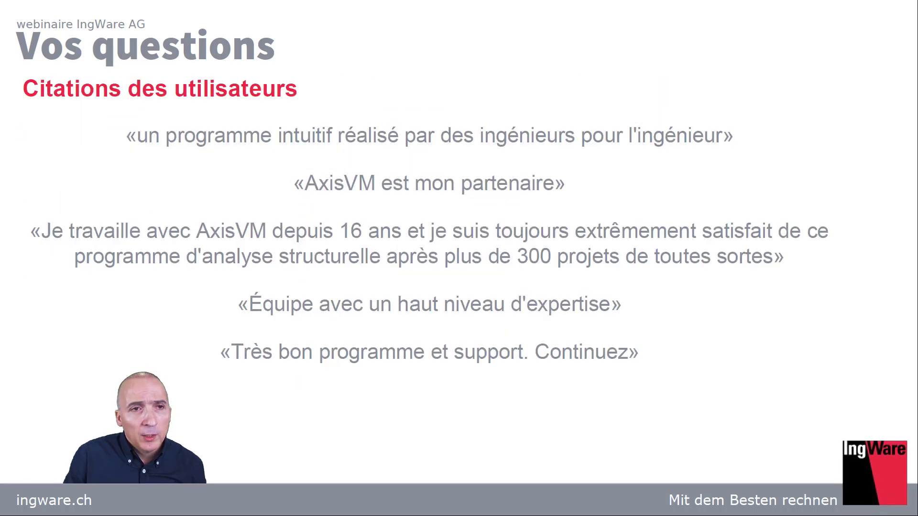